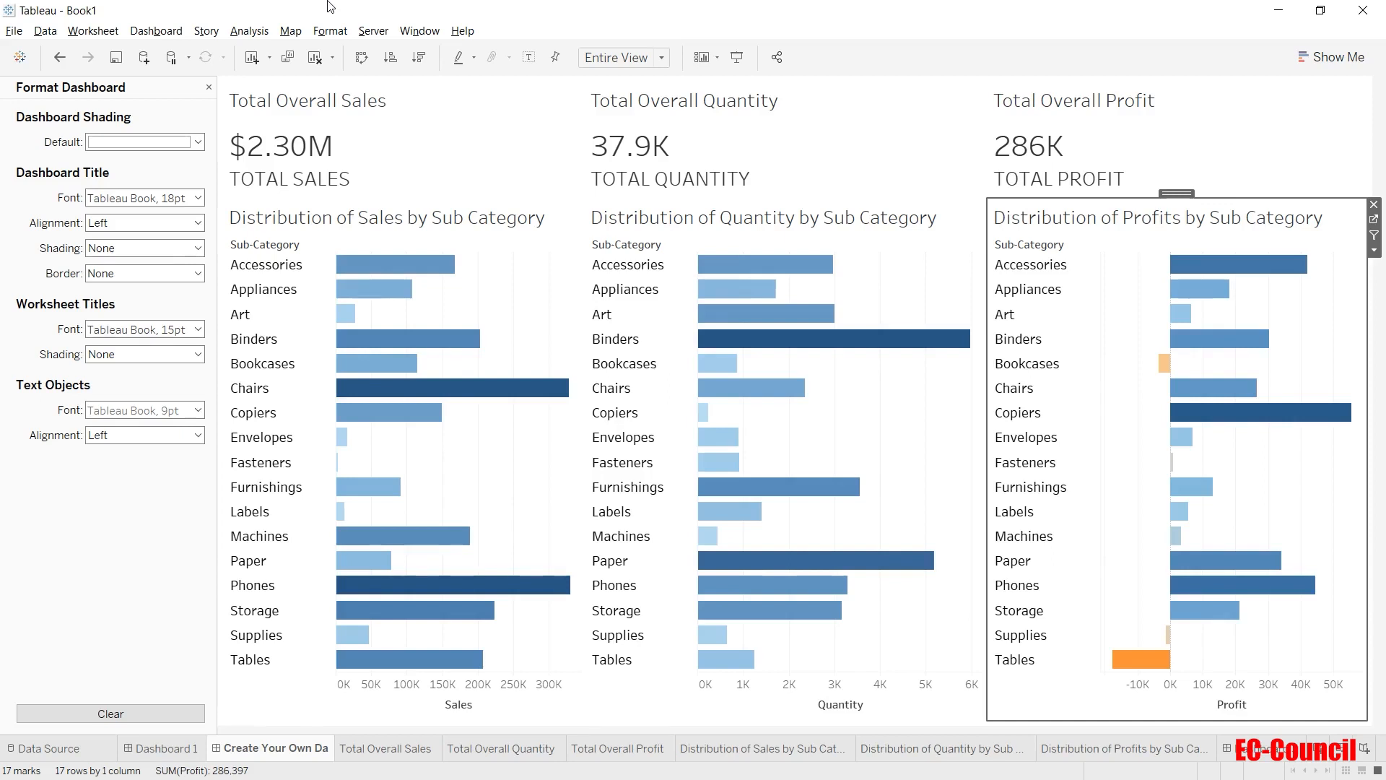
Set the default dashboard shading to None.
{"action": "left_click", "coordinate": [191, 144]}
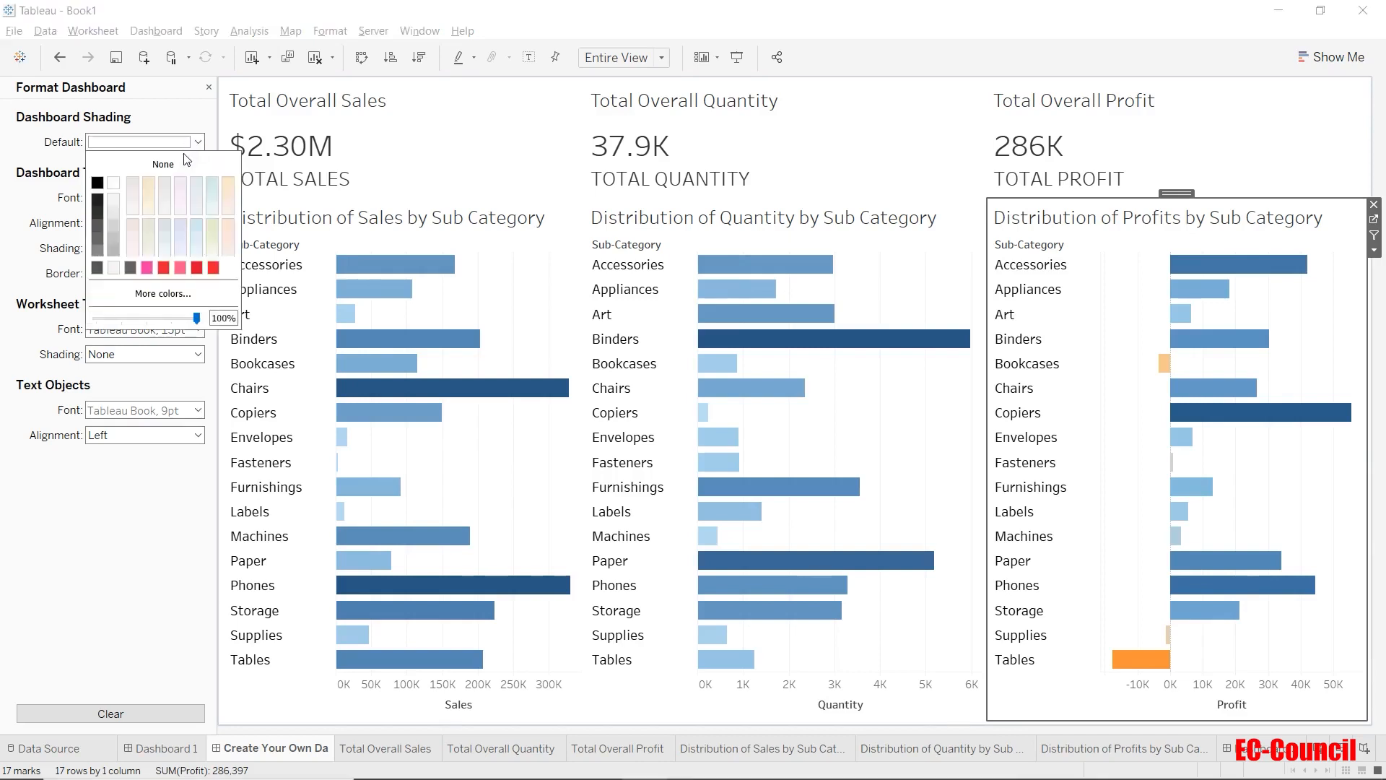
{"action": "left_click", "coordinate": [183, 171]}
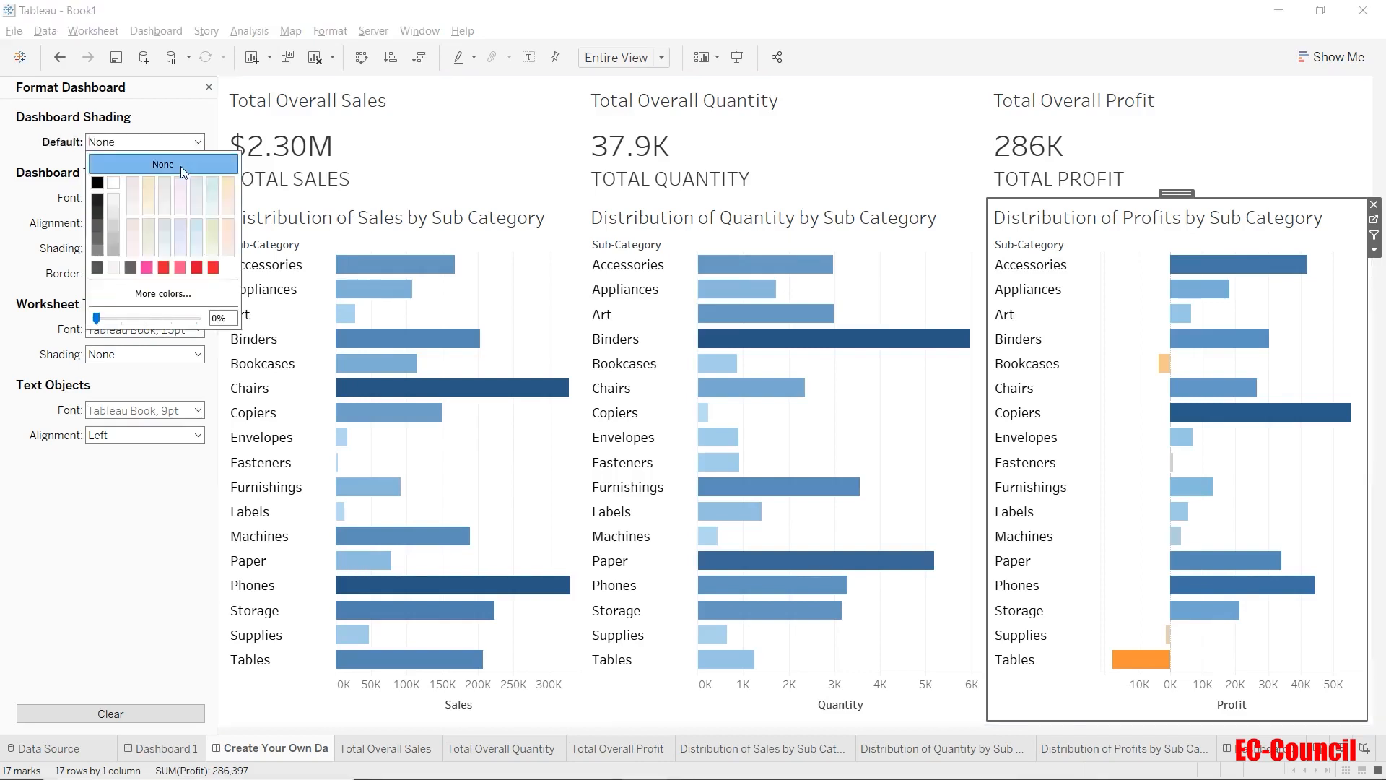
{"action": "left_click", "coordinate": [173, 128]}
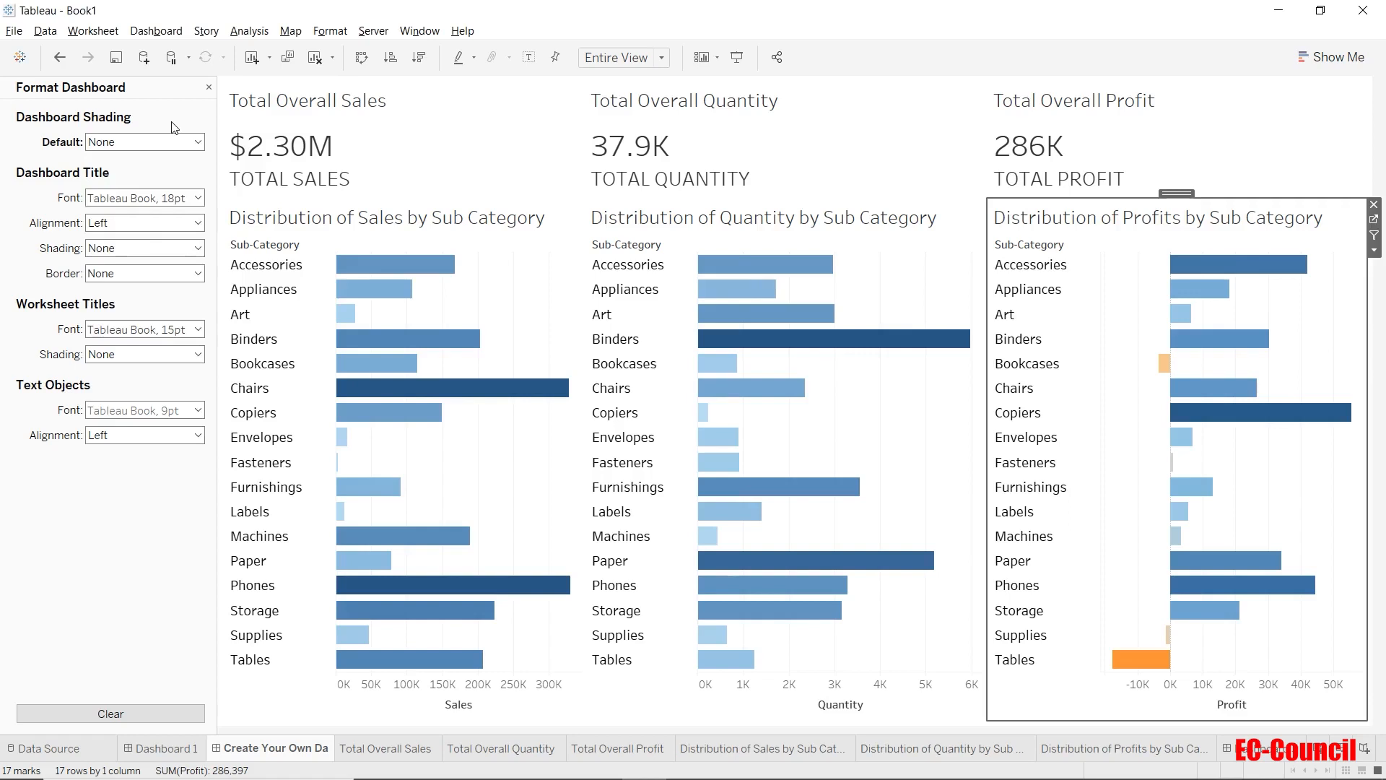
Try pale teal, beige and bright pink as the default dashboard shading, settle on very light gray, and close the formatting pane.
{"action": "left_click", "coordinate": [176, 143]}
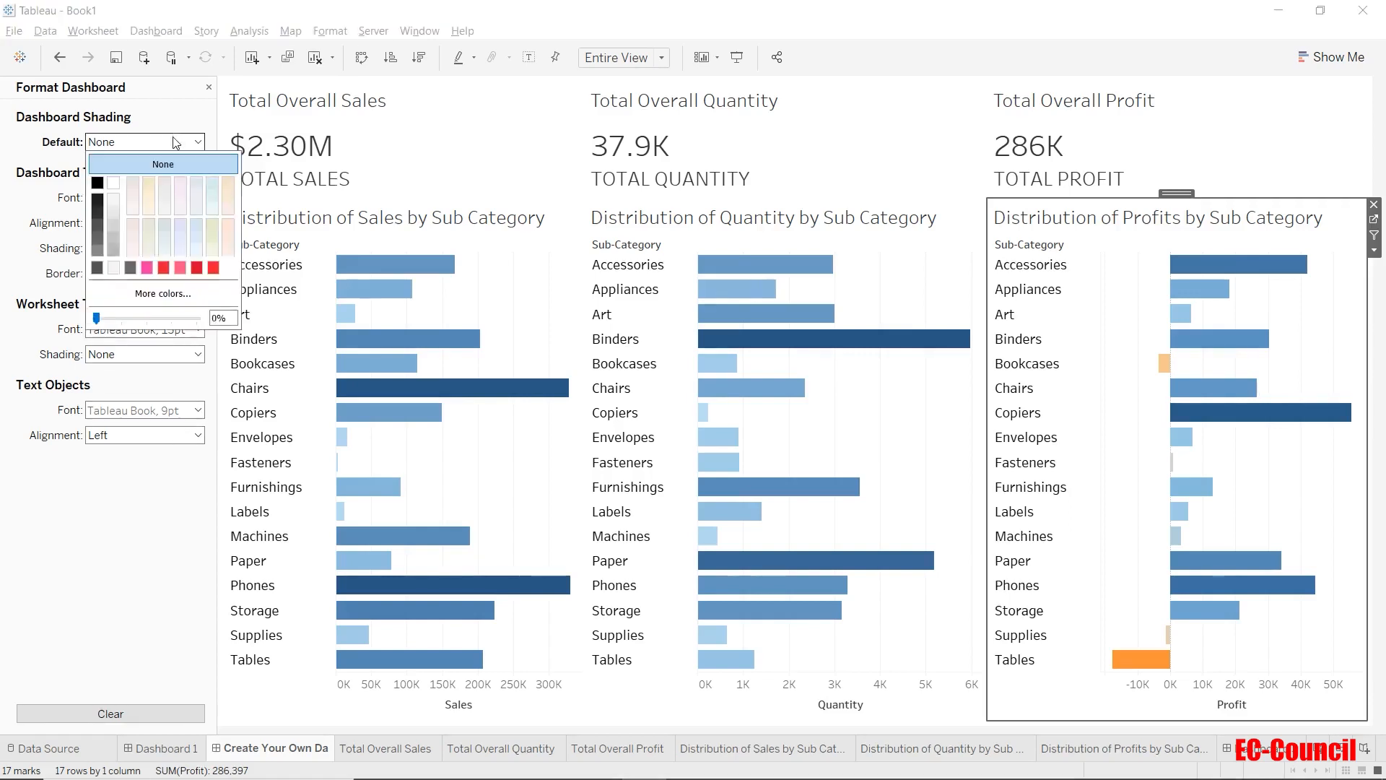
{"action": "left_click", "coordinate": [212, 189]}
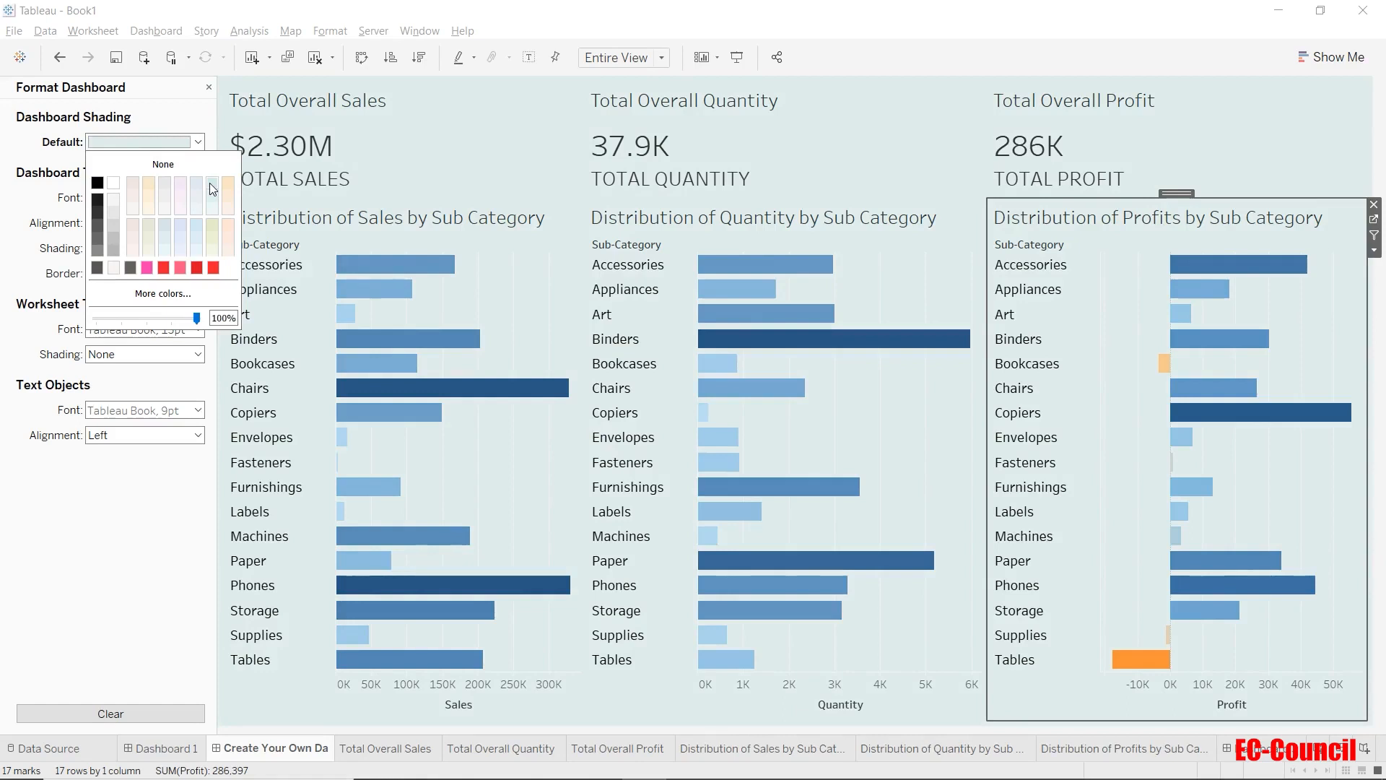
{"action": "left_click", "coordinate": [166, 185]}
{"action": "left_click", "coordinate": [147, 228]}
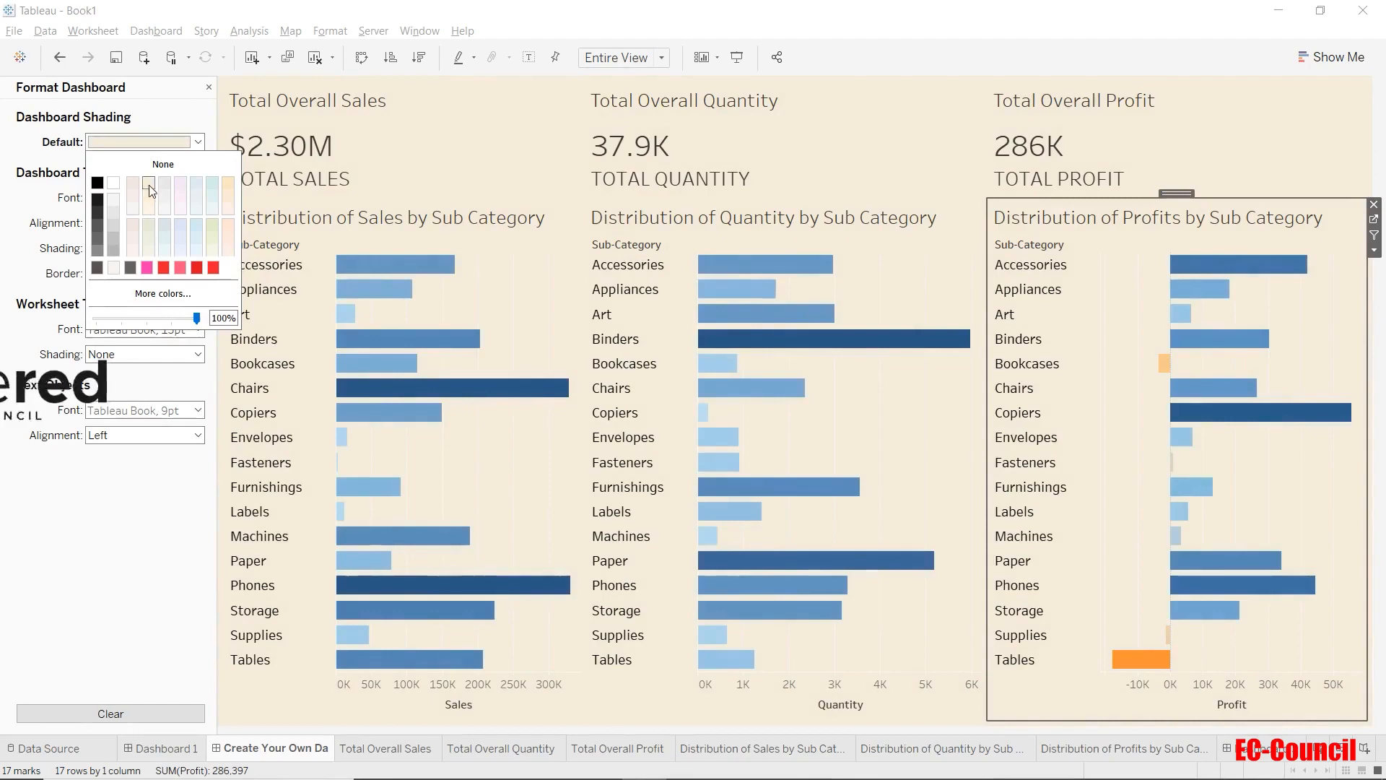
{"action": "left_click", "coordinate": [149, 268]}
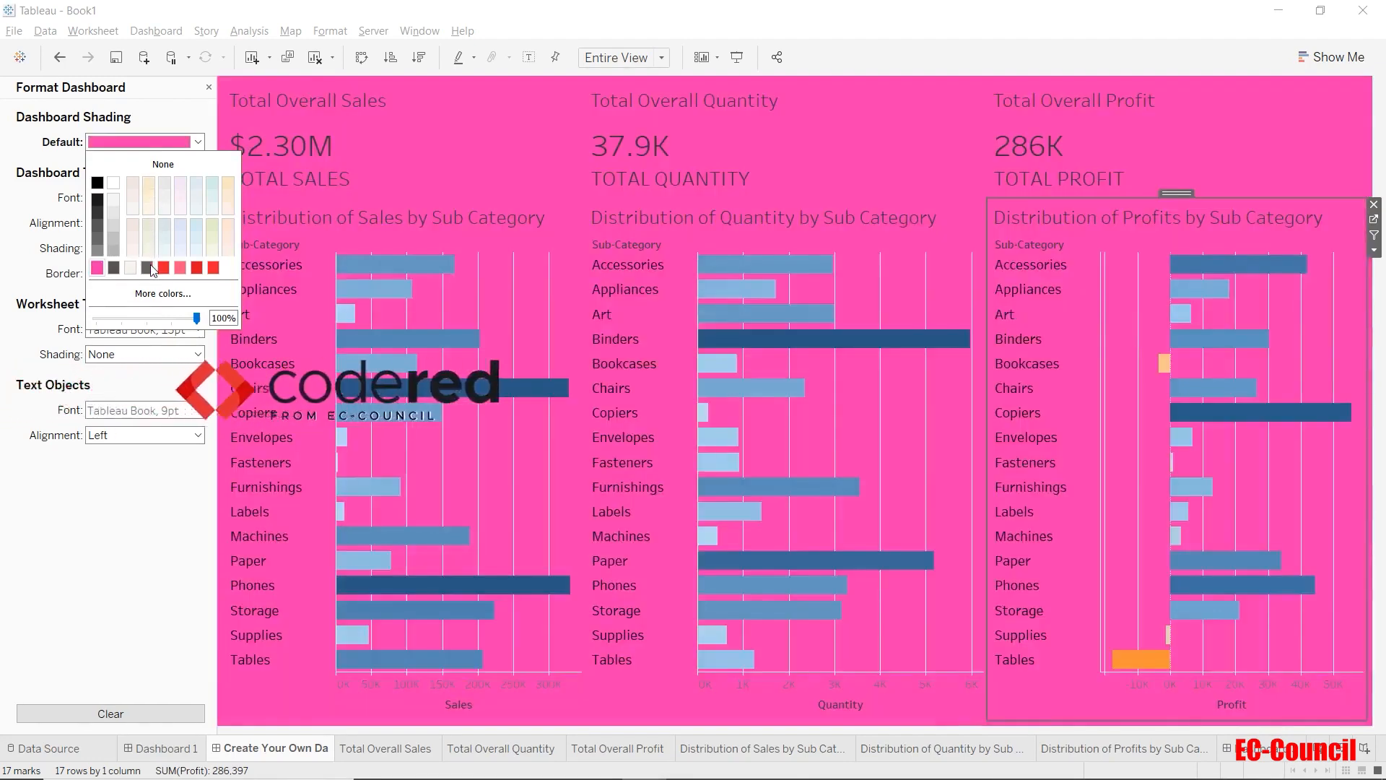
{"action": "left_click", "coordinate": [113, 204]}
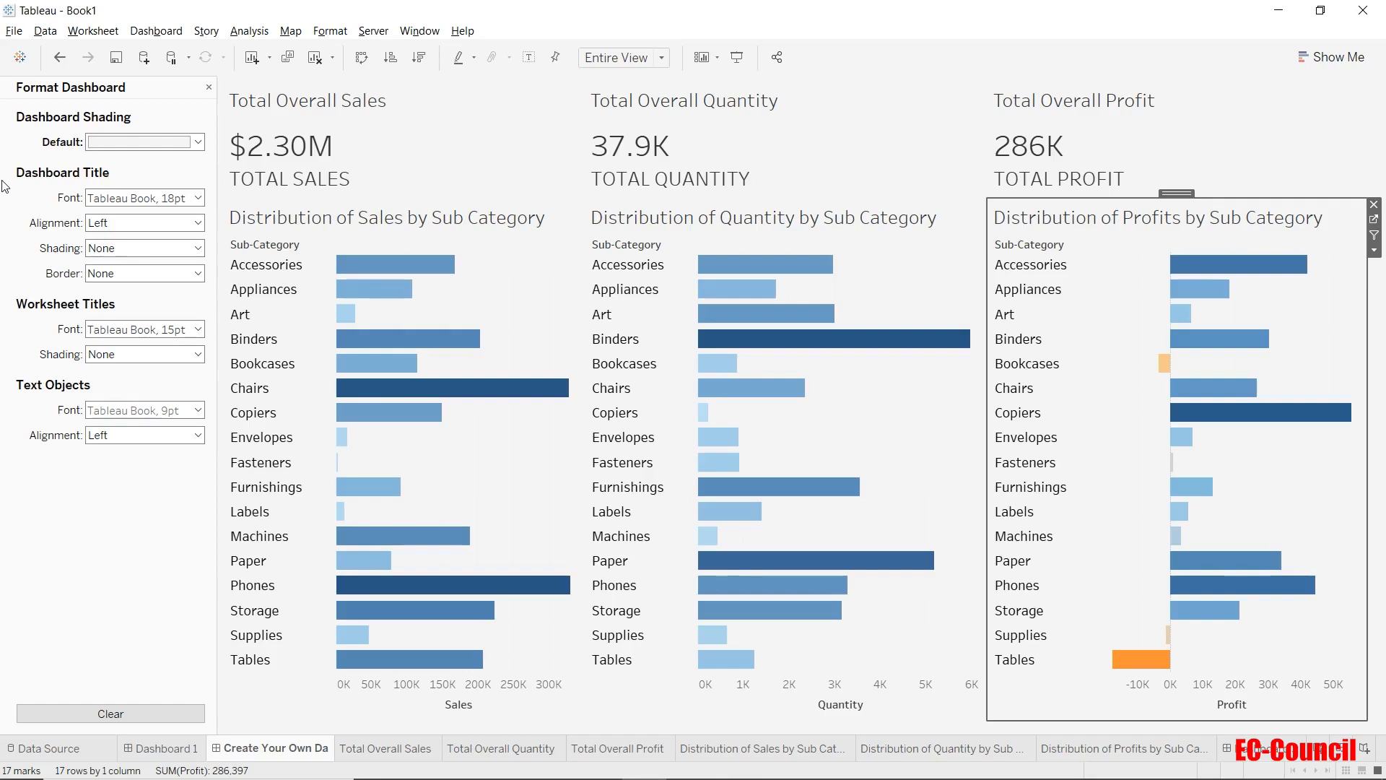
{"action": "left_click", "coordinate": [210, 88]}
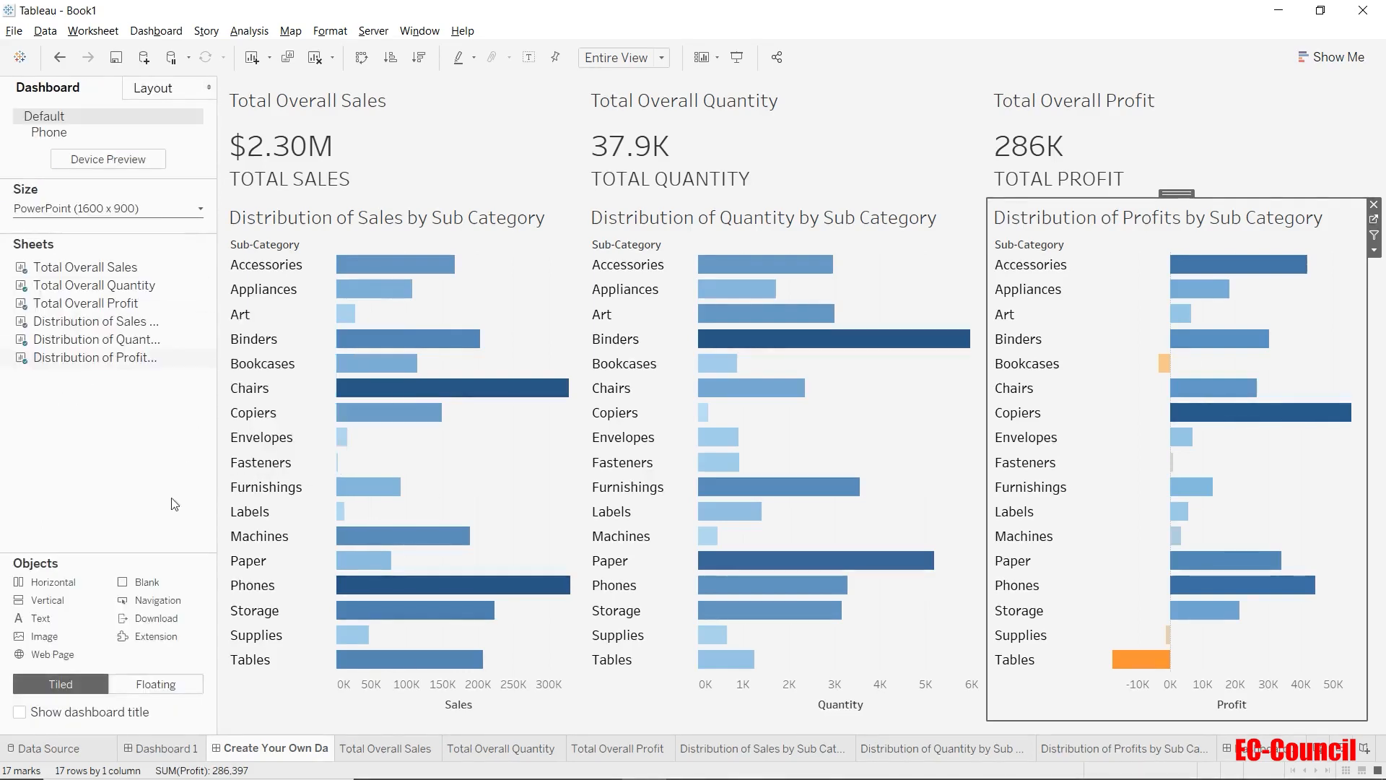
Show the dashboard title and replace its sheet-name placeholder with "Create Your Own Dashboard".
{"action": "left_click", "coordinate": [19, 717]}
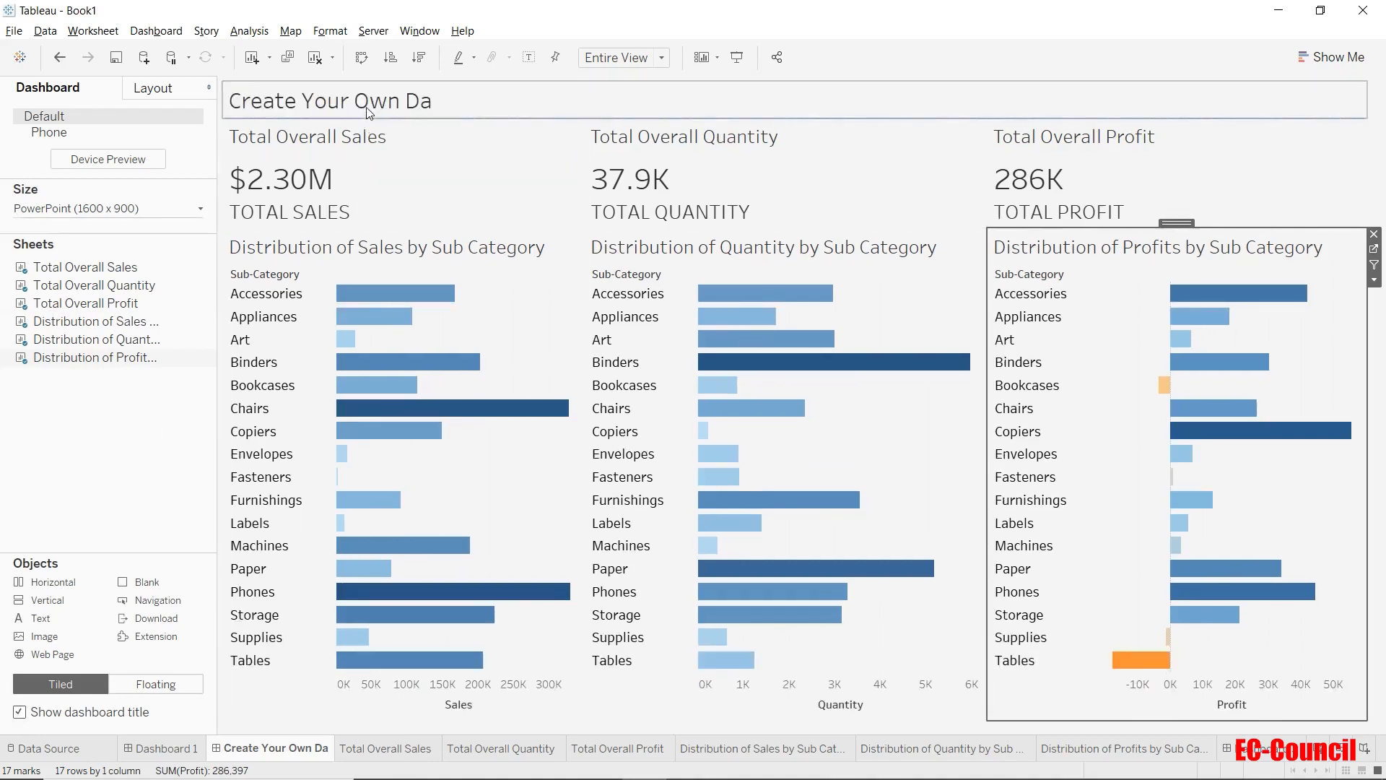
{"action": "double_click", "coordinate": [368, 112]}
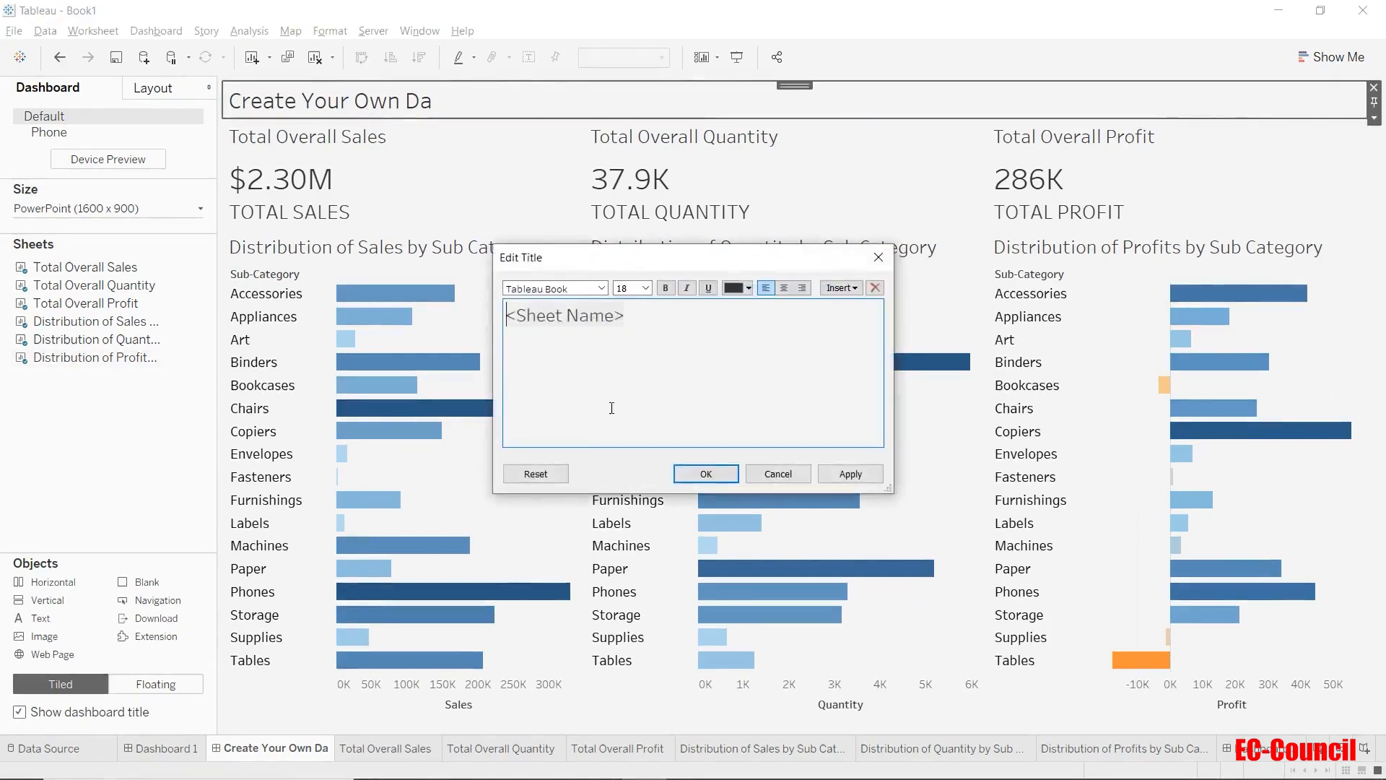
{"action": "left_click_drag", "start_coordinate": [609, 405], "coordinate": [466, 330]}
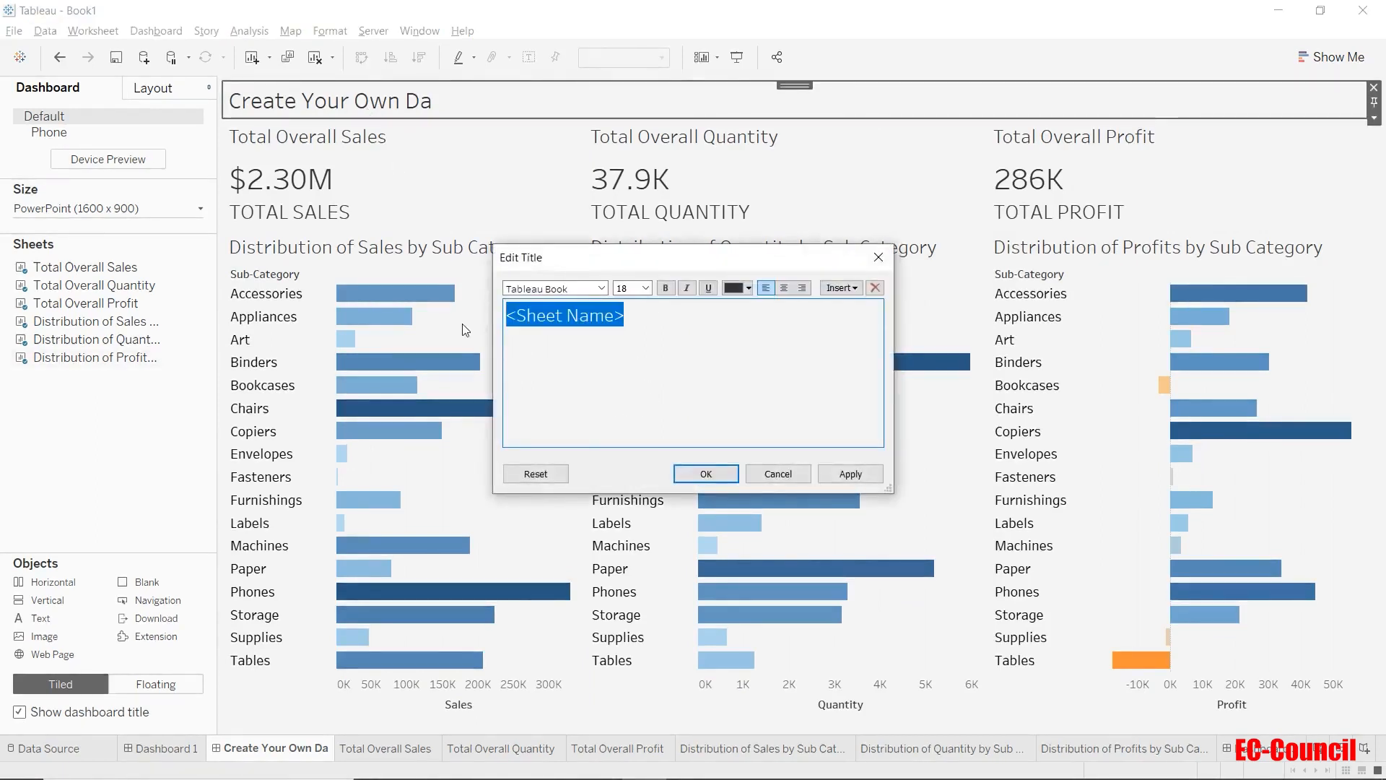
{"action": "type", "text": "Cre"}
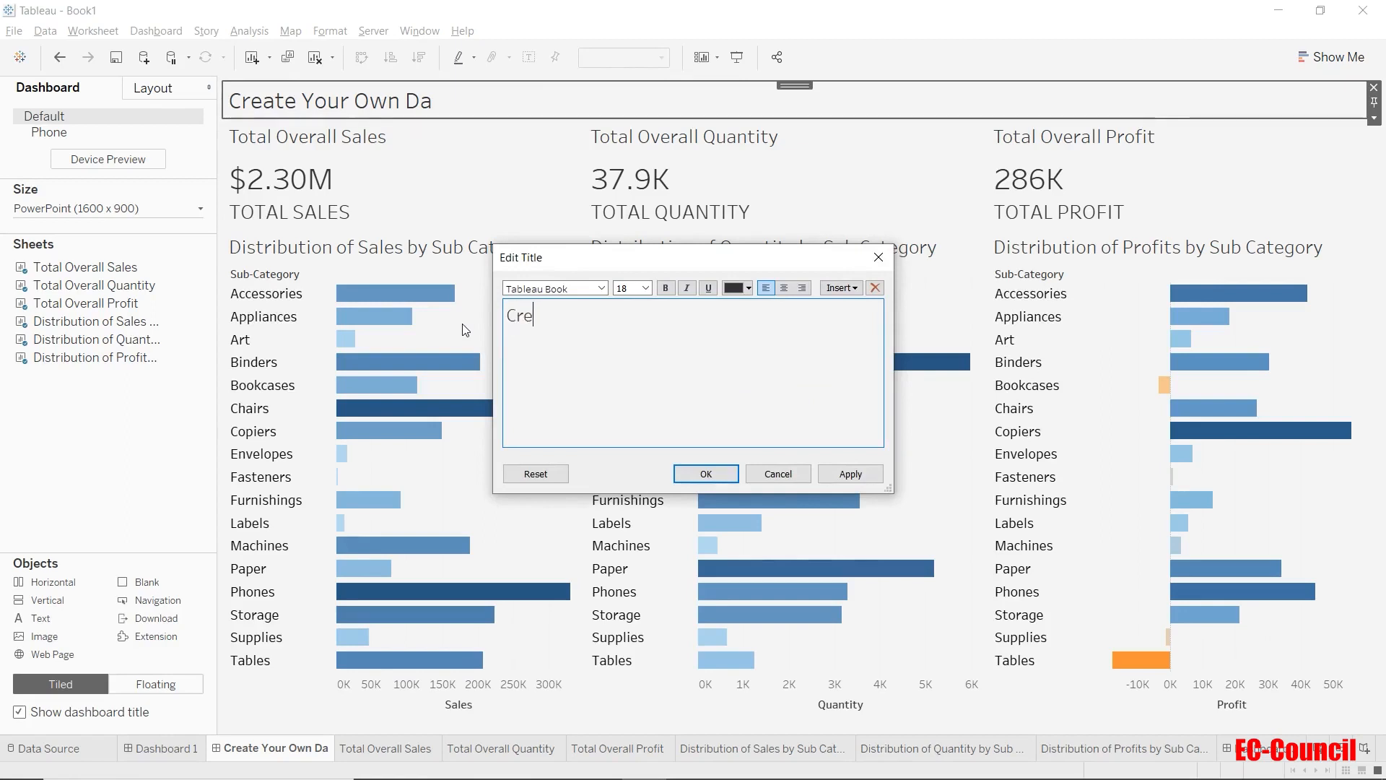
{"action": "type", "text": "ate Y"}
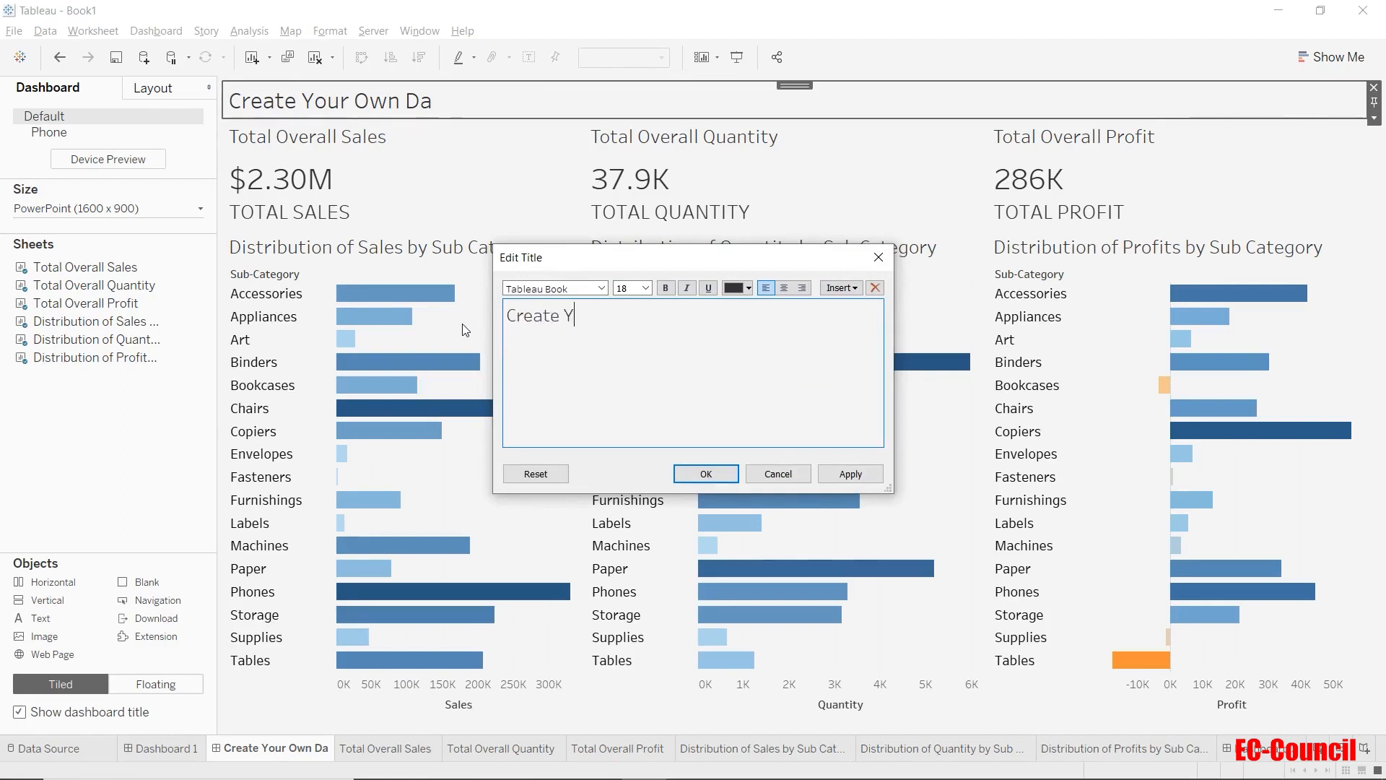
{"action": "type", "text": "our Own Dashboard"}
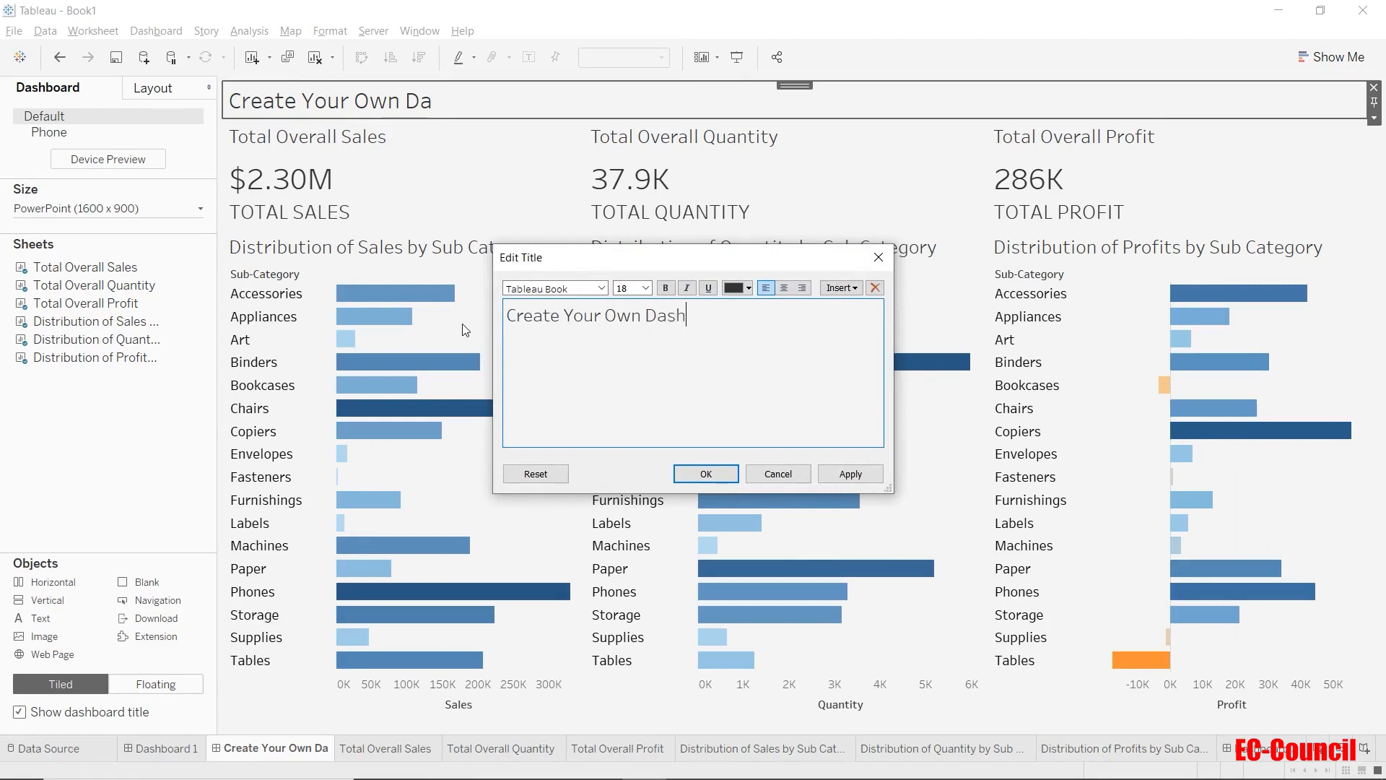
{"action": "left_click", "coordinate": [726, 478]}
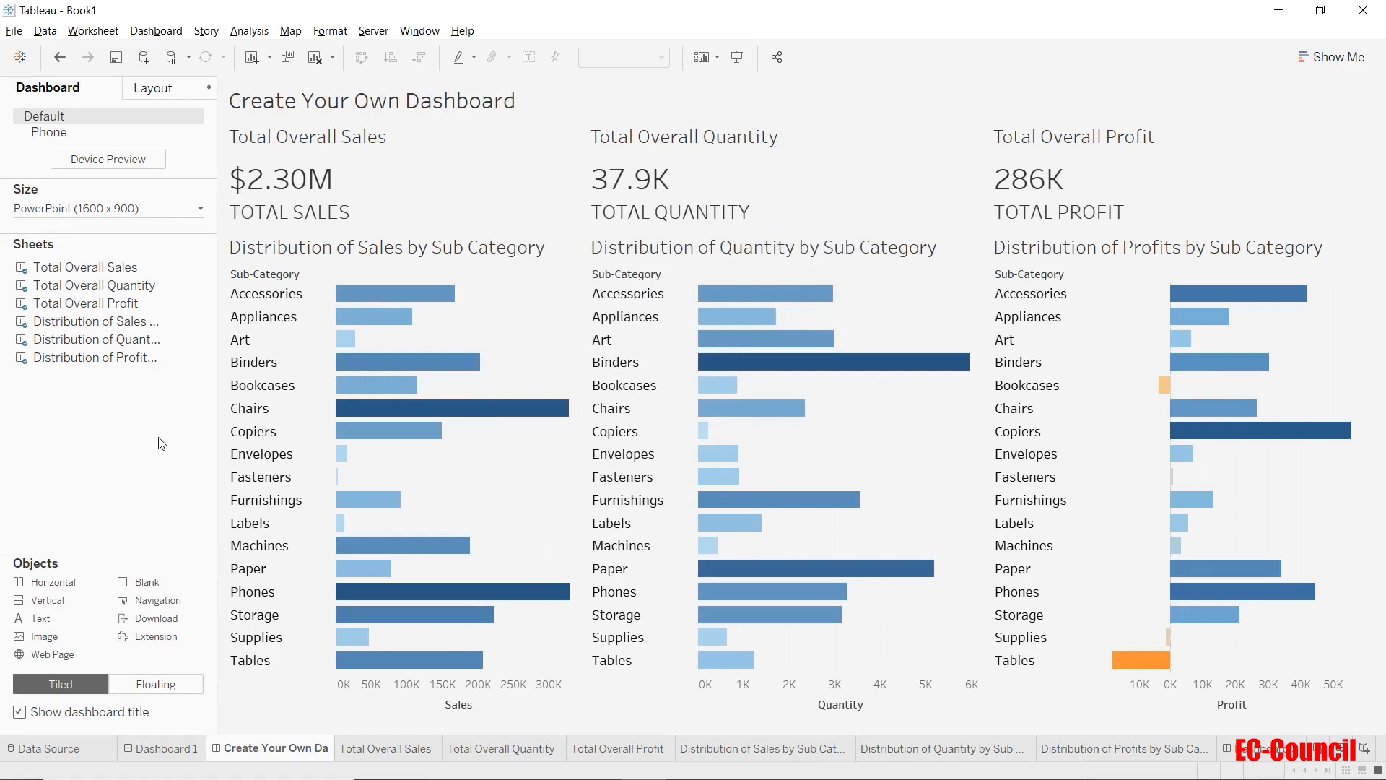
Format the dashboard title's font as Tableau Bold, 22 pt, in black.
{"action": "left_click", "coordinate": [338, 33]}
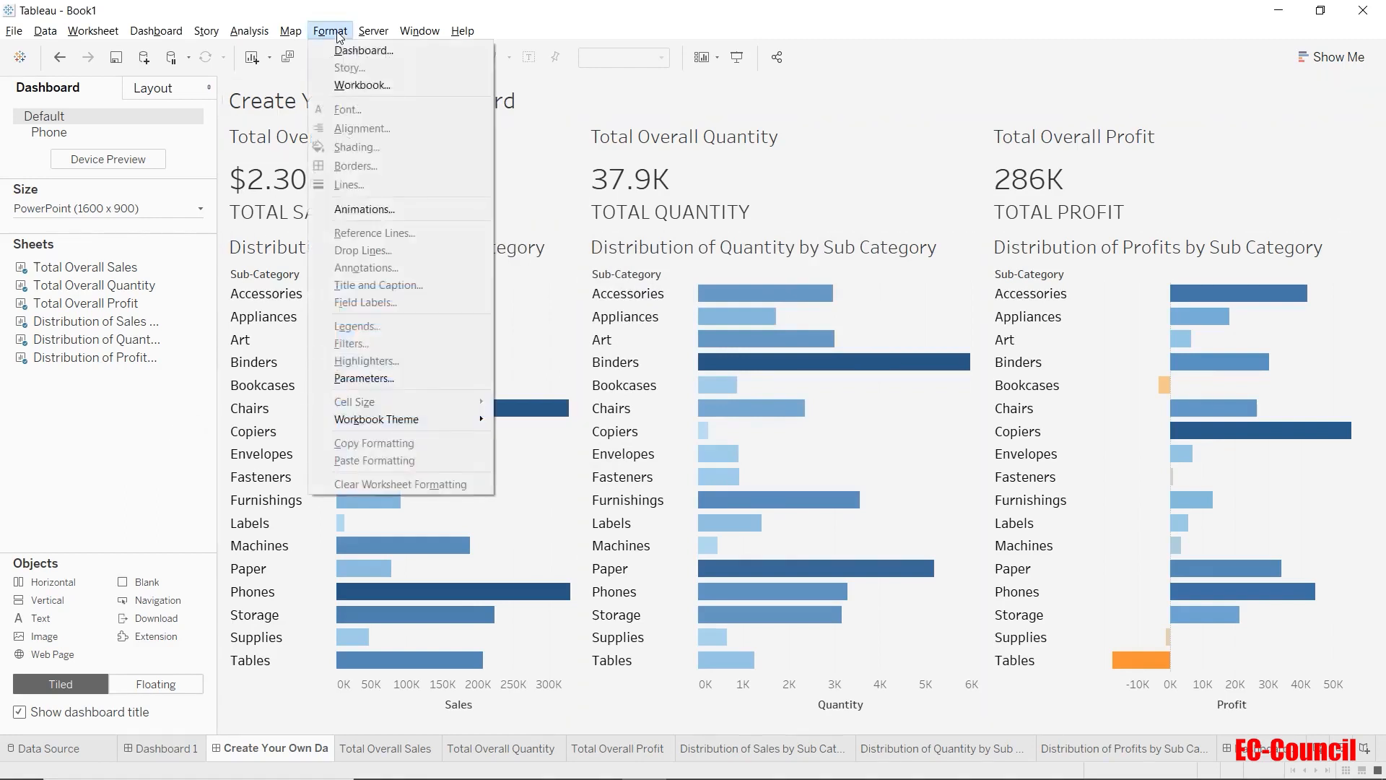
{"action": "left_click", "coordinate": [348, 50]}
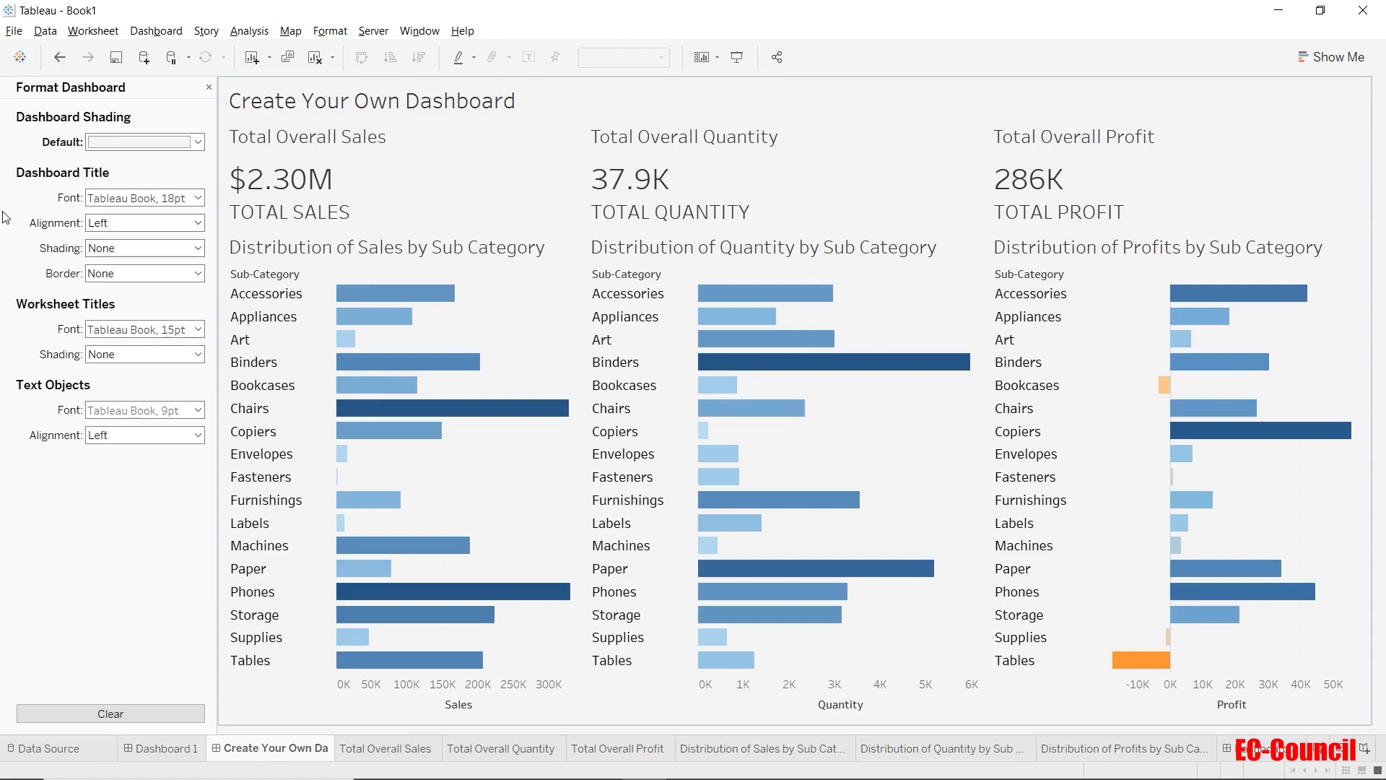
{"action": "left_click", "coordinate": [127, 201]}
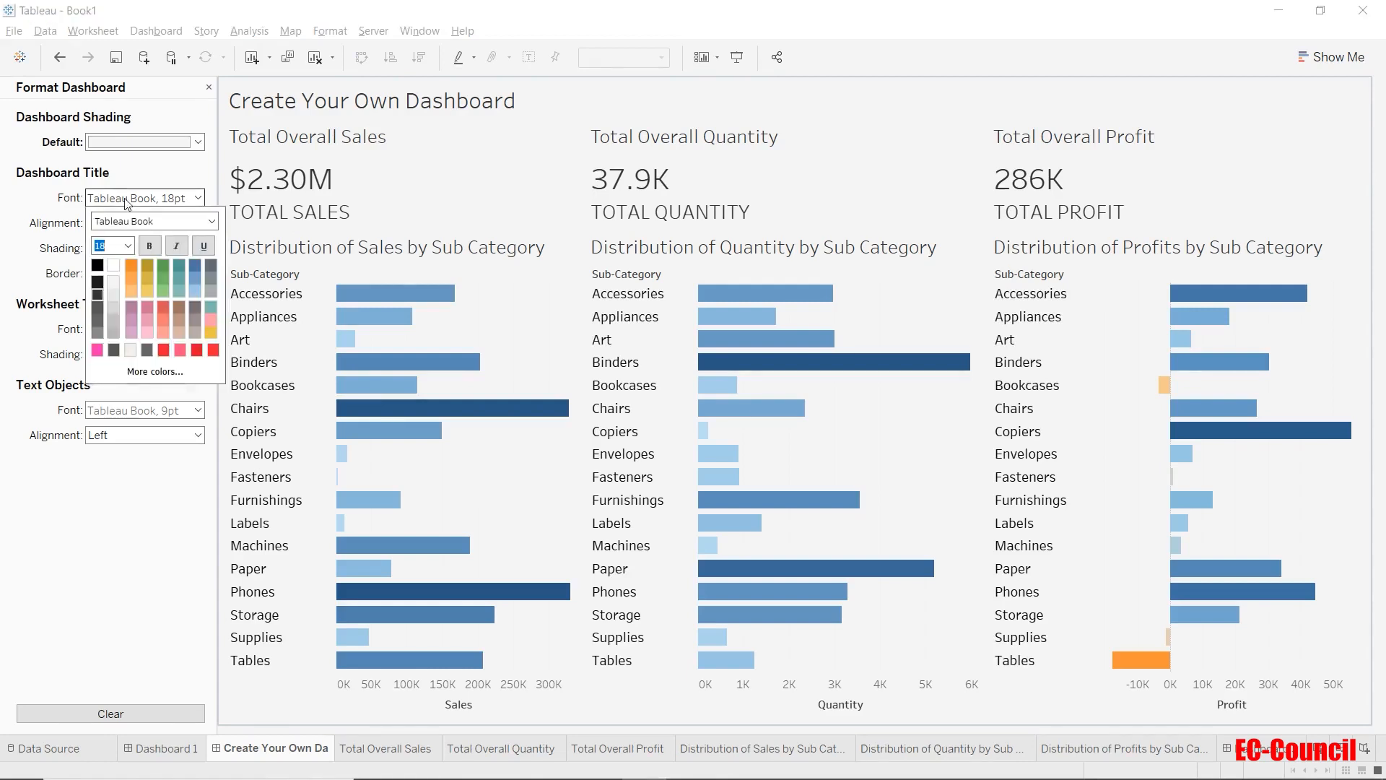
{"action": "left_click", "coordinate": [211, 222]}
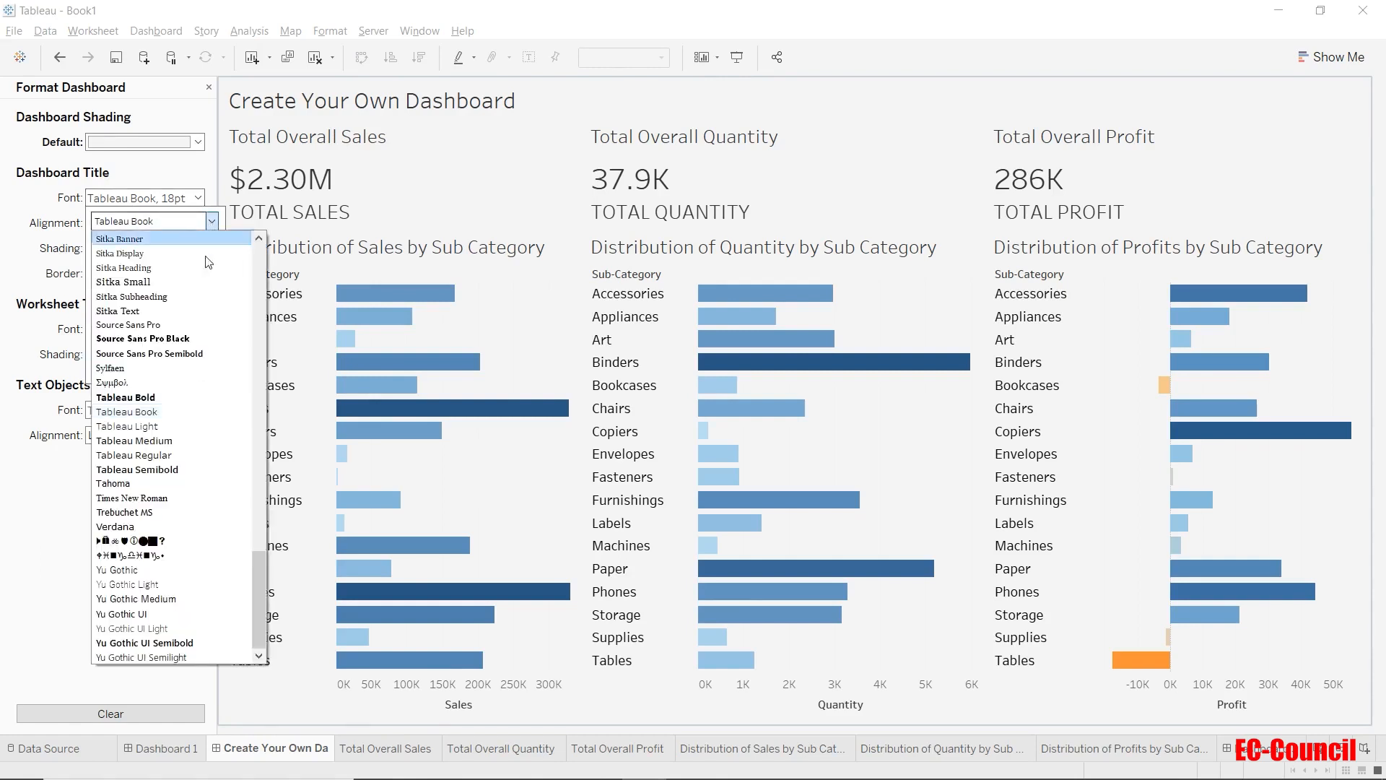
{"action": "left_click", "coordinate": [166, 397]}
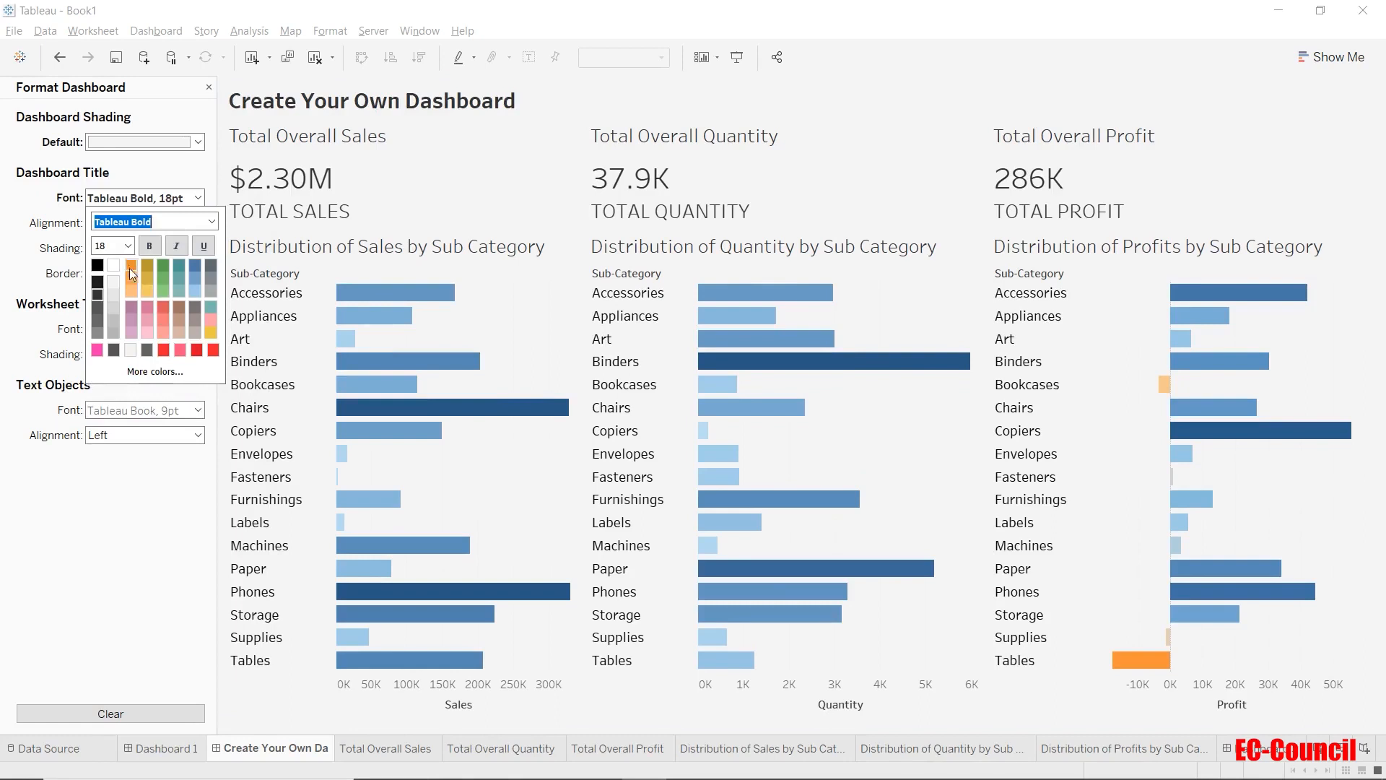
{"action": "left_click", "coordinate": [128, 246]}
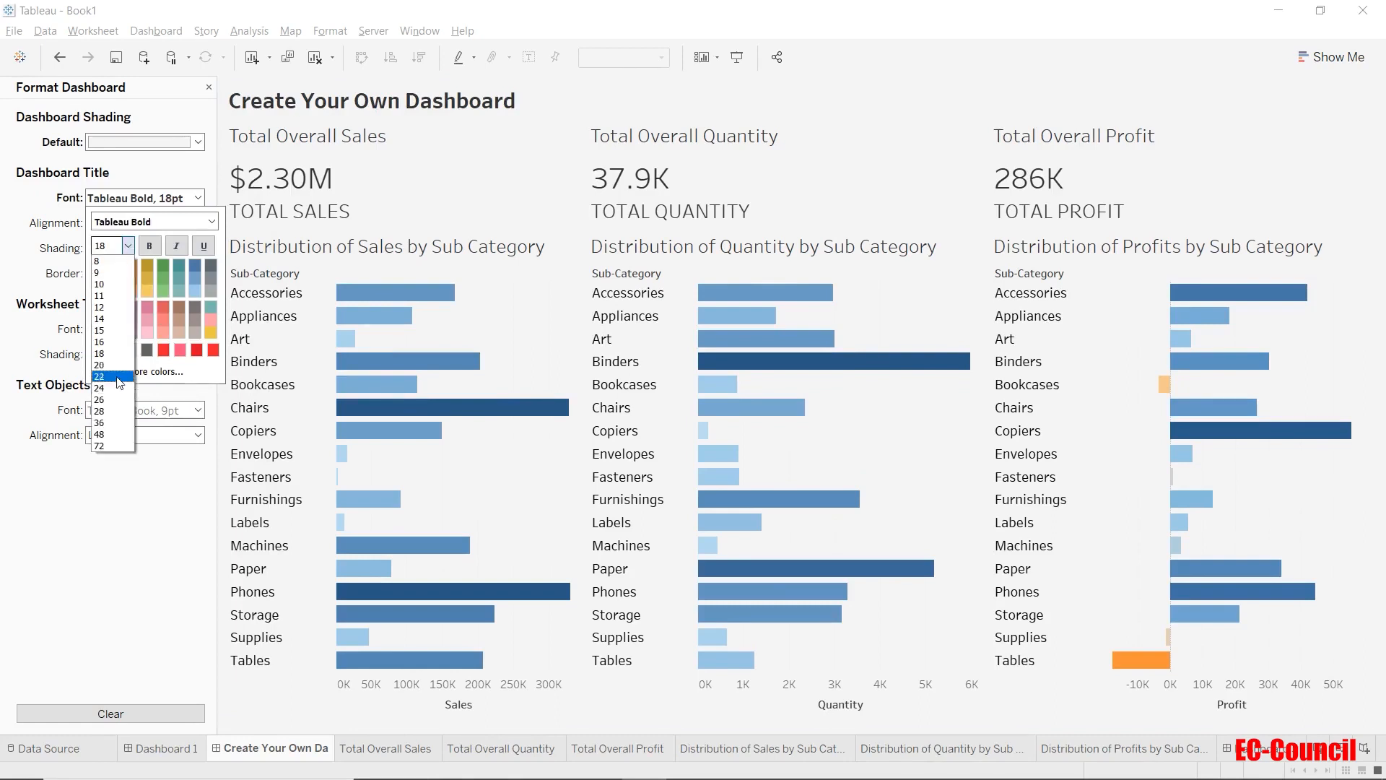
{"action": "left_click", "coordinate": [120, 376]}
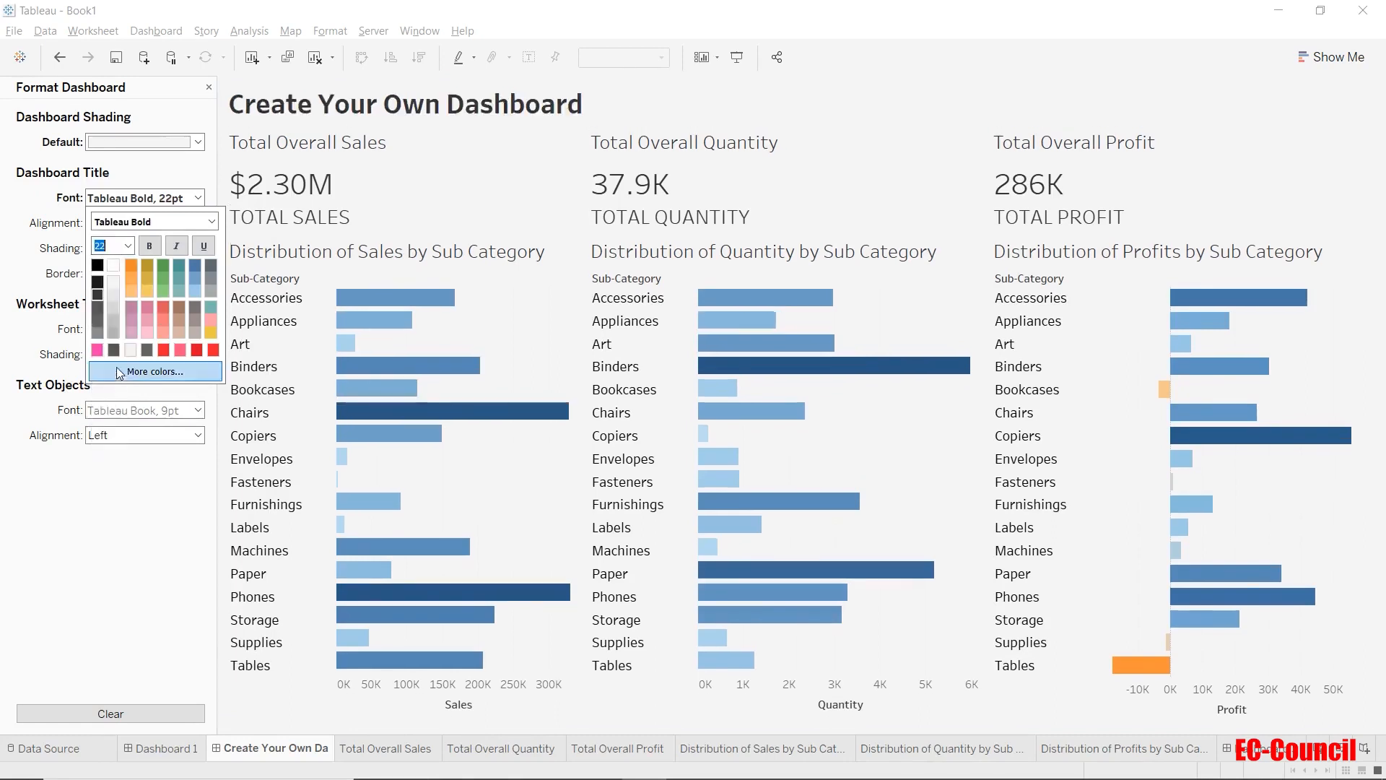
{"action": "left_click", "coordinate": [99, 267]}
{"action": "left_click", "coordinate": [103, 494]}
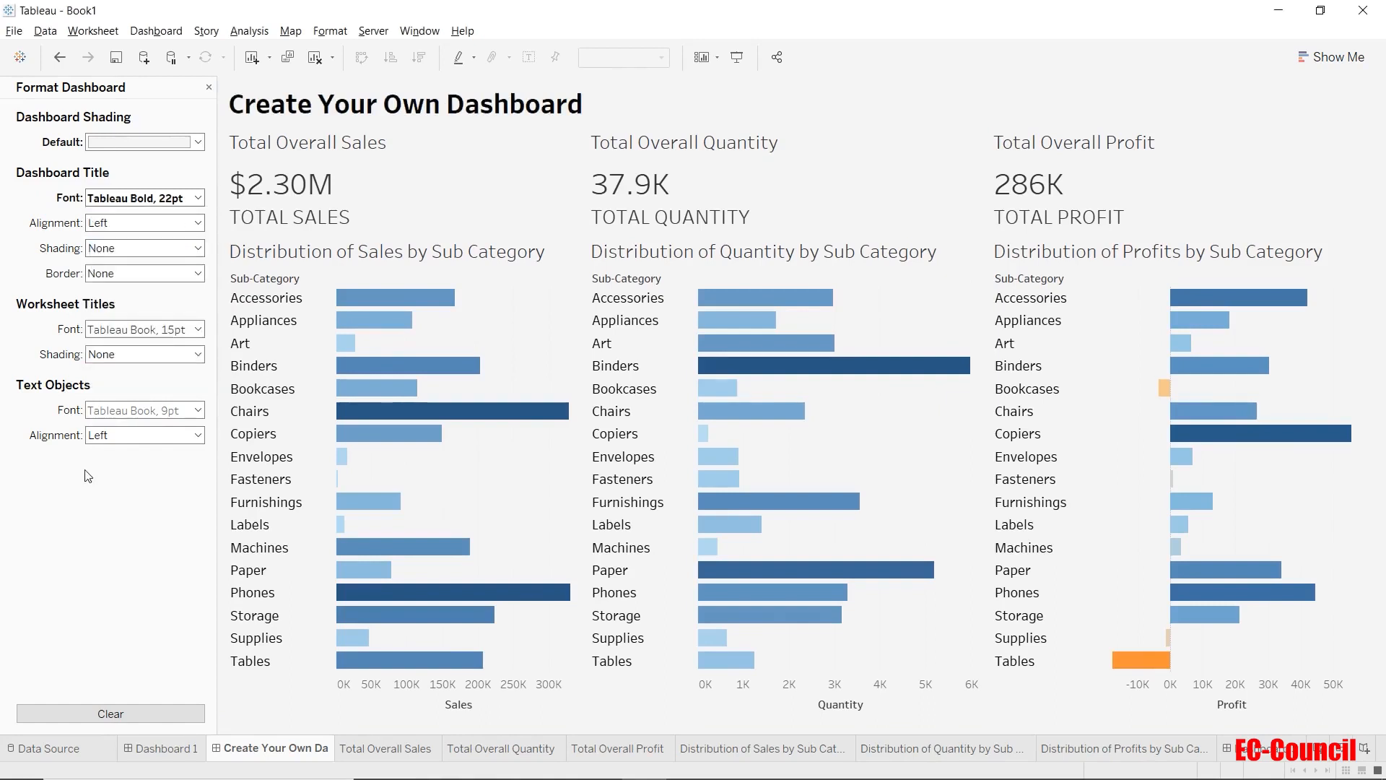
Try Right, Left and Automatic alignment for the dashboard title, and settle on Center.
{"action": "left_click", "coordinate": [116, 226]}
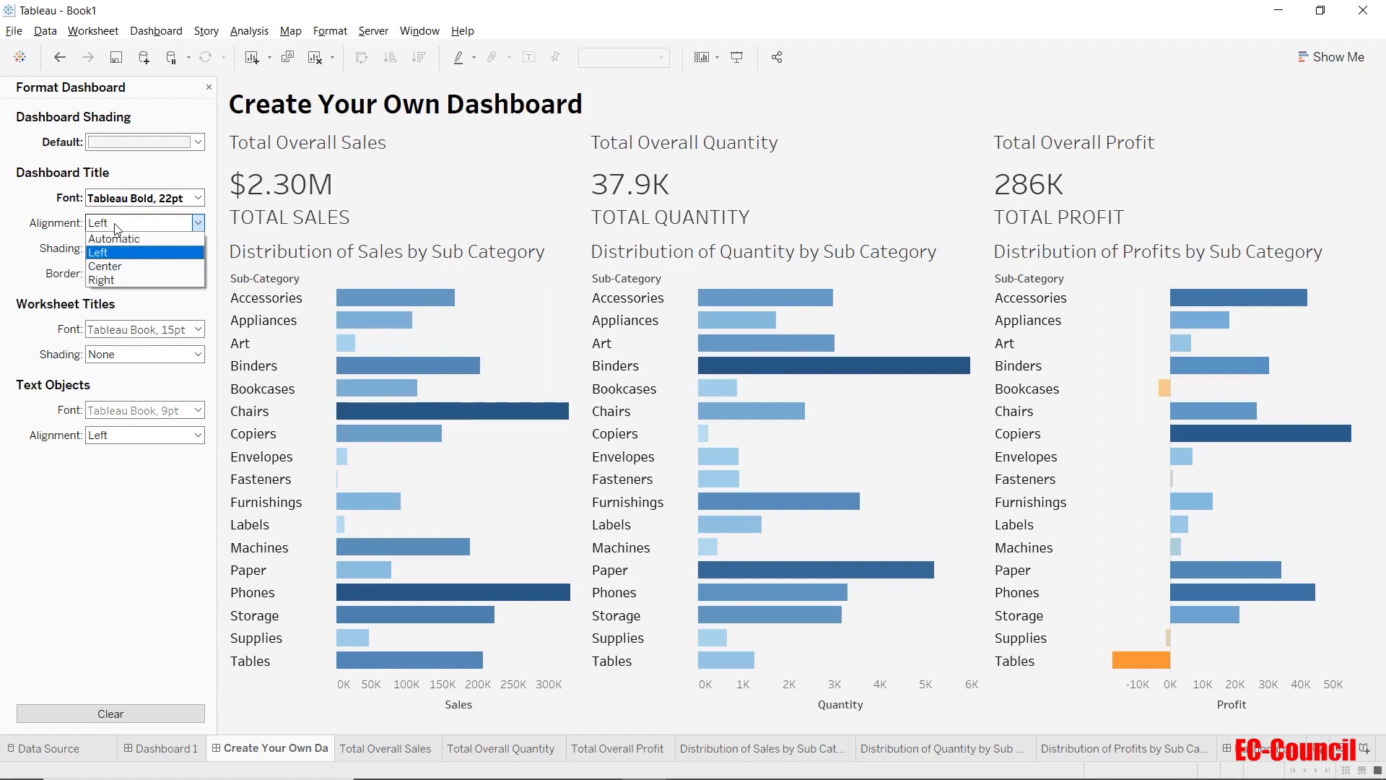
{"action": "left_click", "coordinate": [119, 280]}
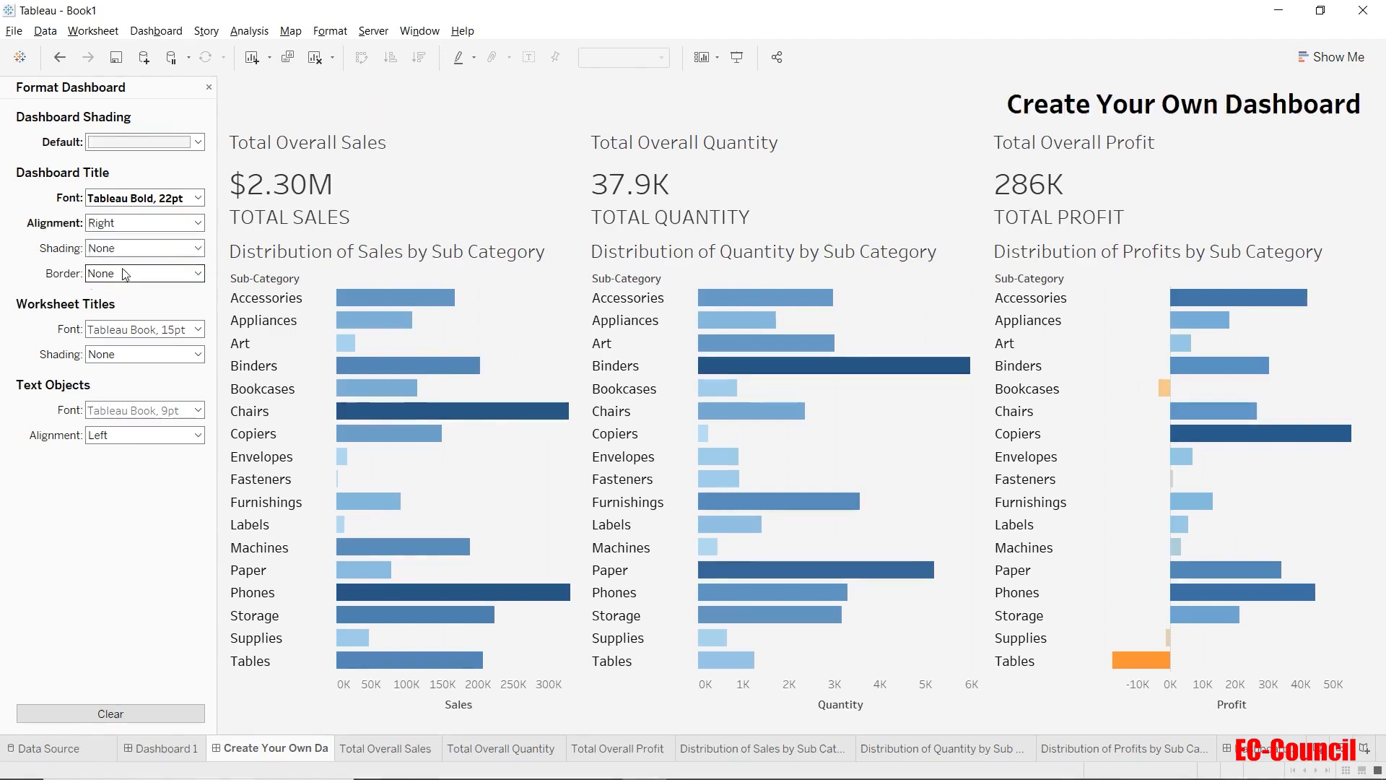
{"action": "left_click", "coordinate": [134, 230]}
{"action": "left_click", "coordinate": [134, 252]}
{"action": "left_click", "coordinate": [135, 229]}
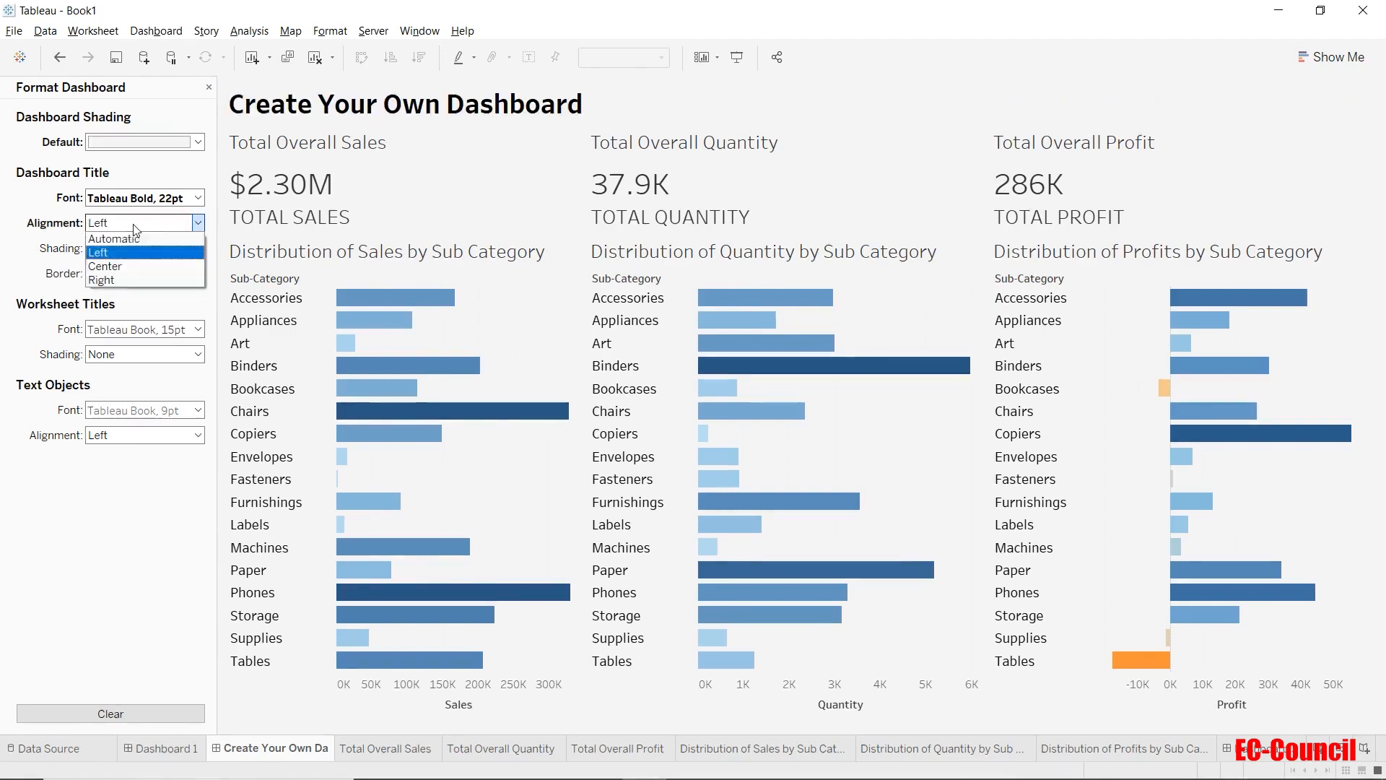
{"action": "left_click", "coordinate": [135, 239]}
{"action": "left_click", "coordinate": [137, 226]}
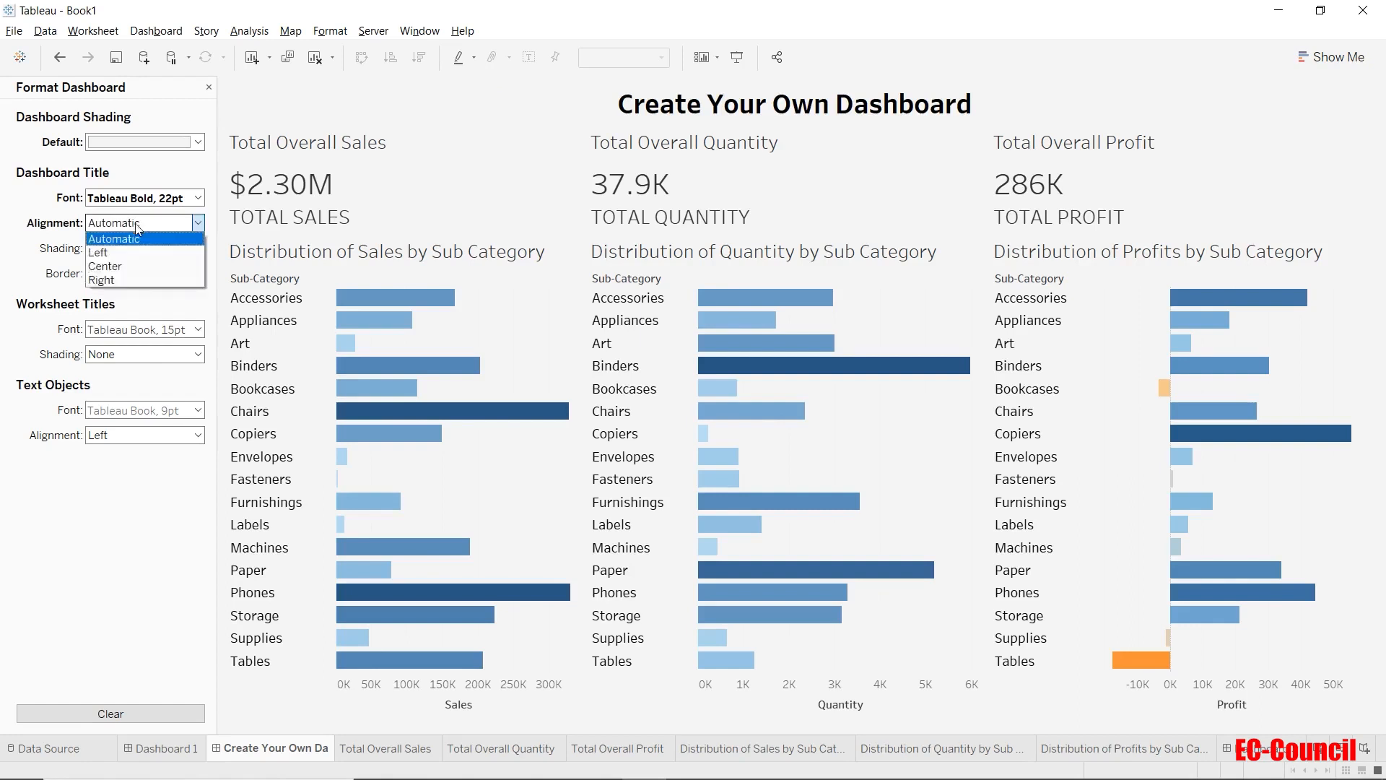
{"action": "left_click", "coordinate": [130, 266]}
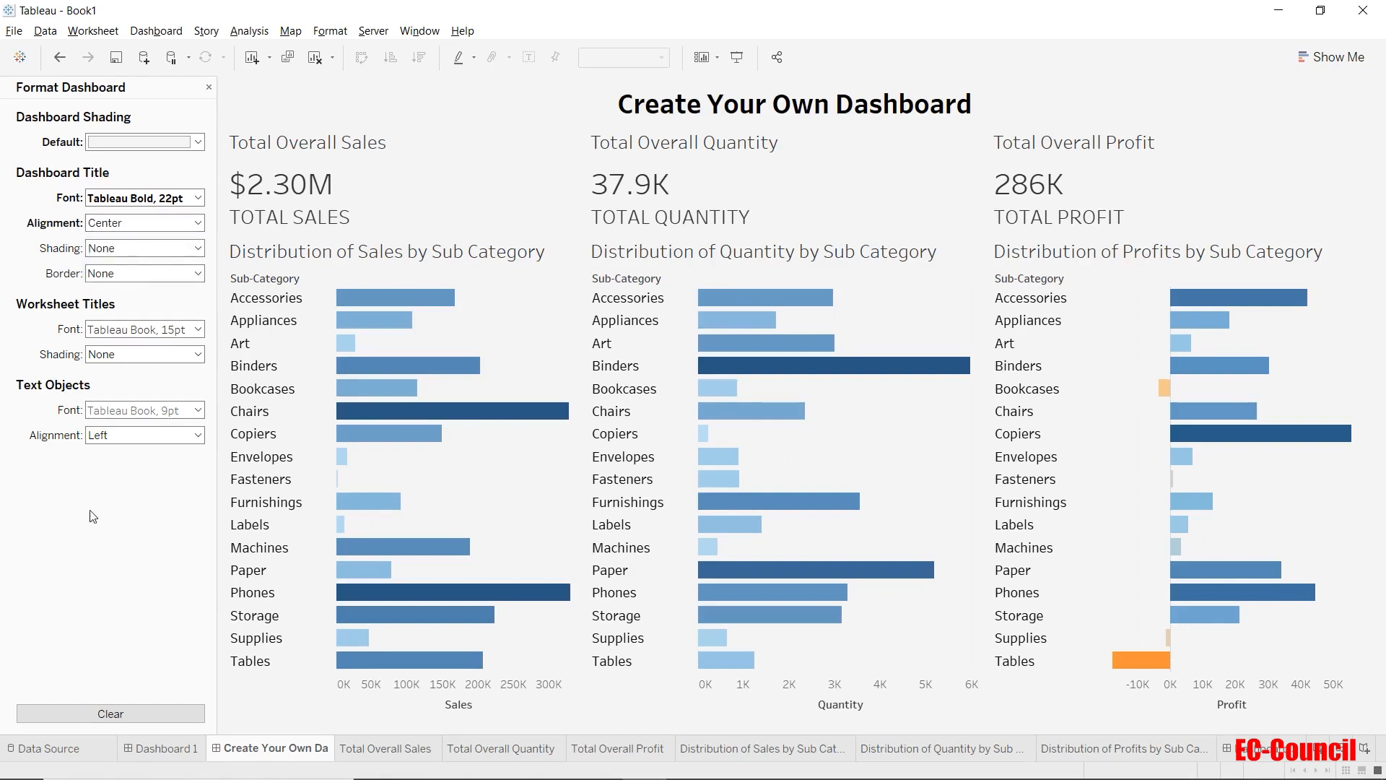
Try bright pink shading behind the dashboard title, and settle on light gray at 50% opacity.
{"action": "left_click", "coordinate": [123, 249]}
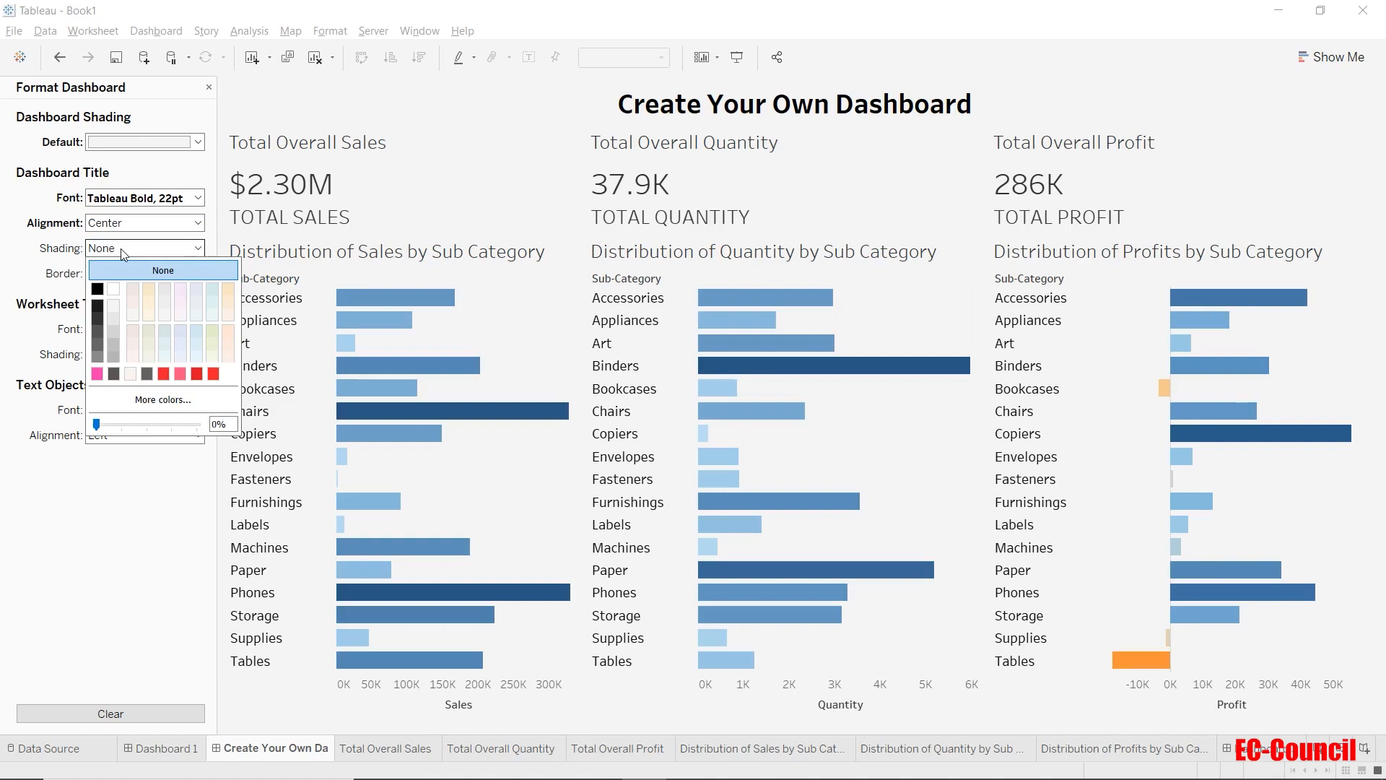
{"action": "left_click", "coordinate": [96, 373]}
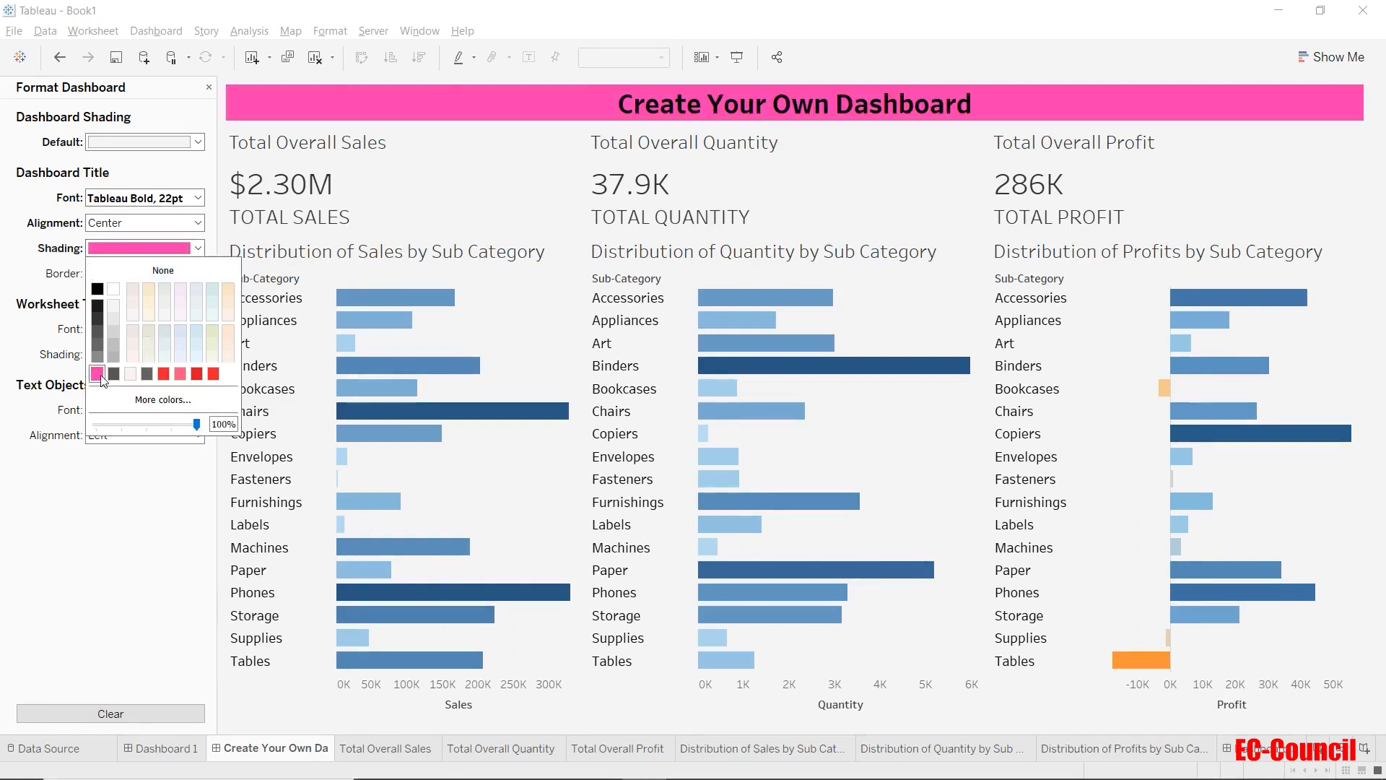
{"action": "left_click", "coordinate": [115, 329]}
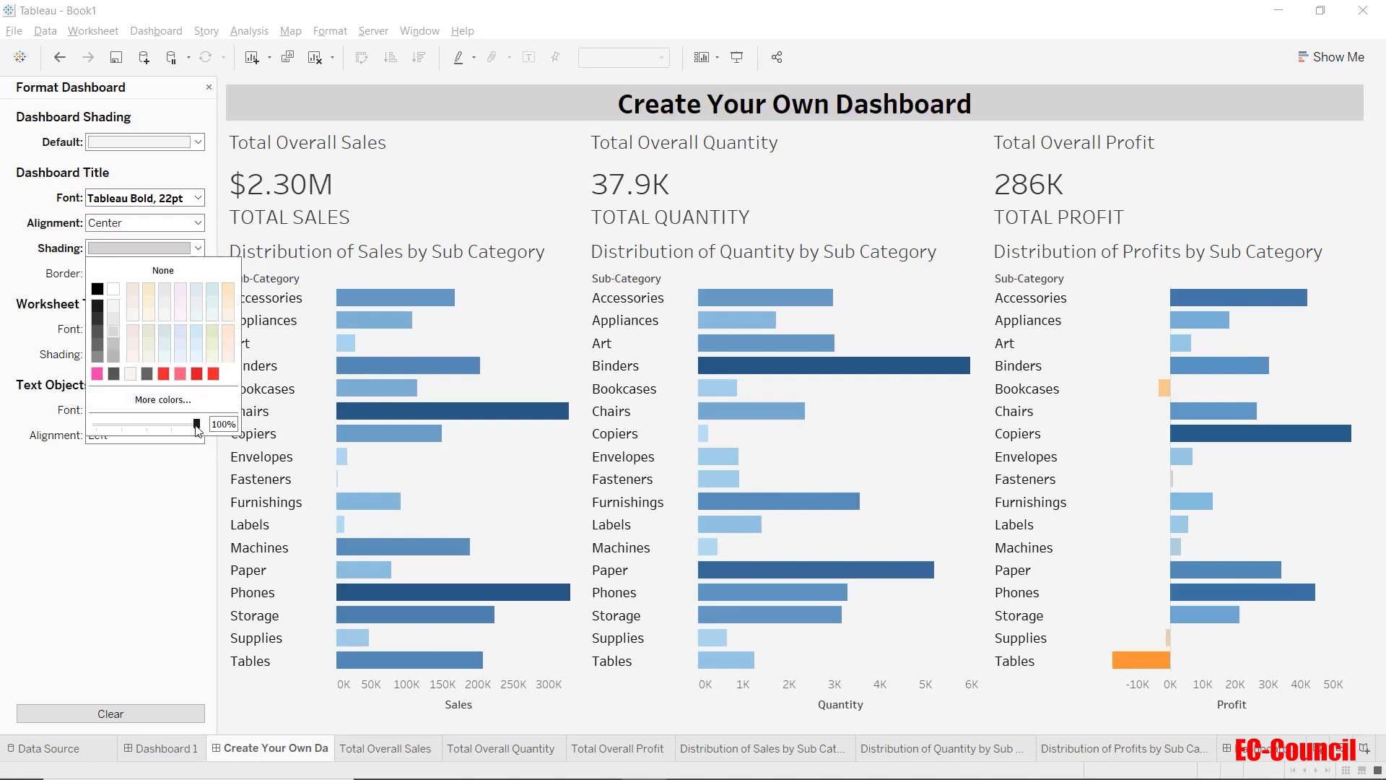
{"action": "left_click_drag", "start_coordinate": [198, 430], "coordinate": [148, 433]}
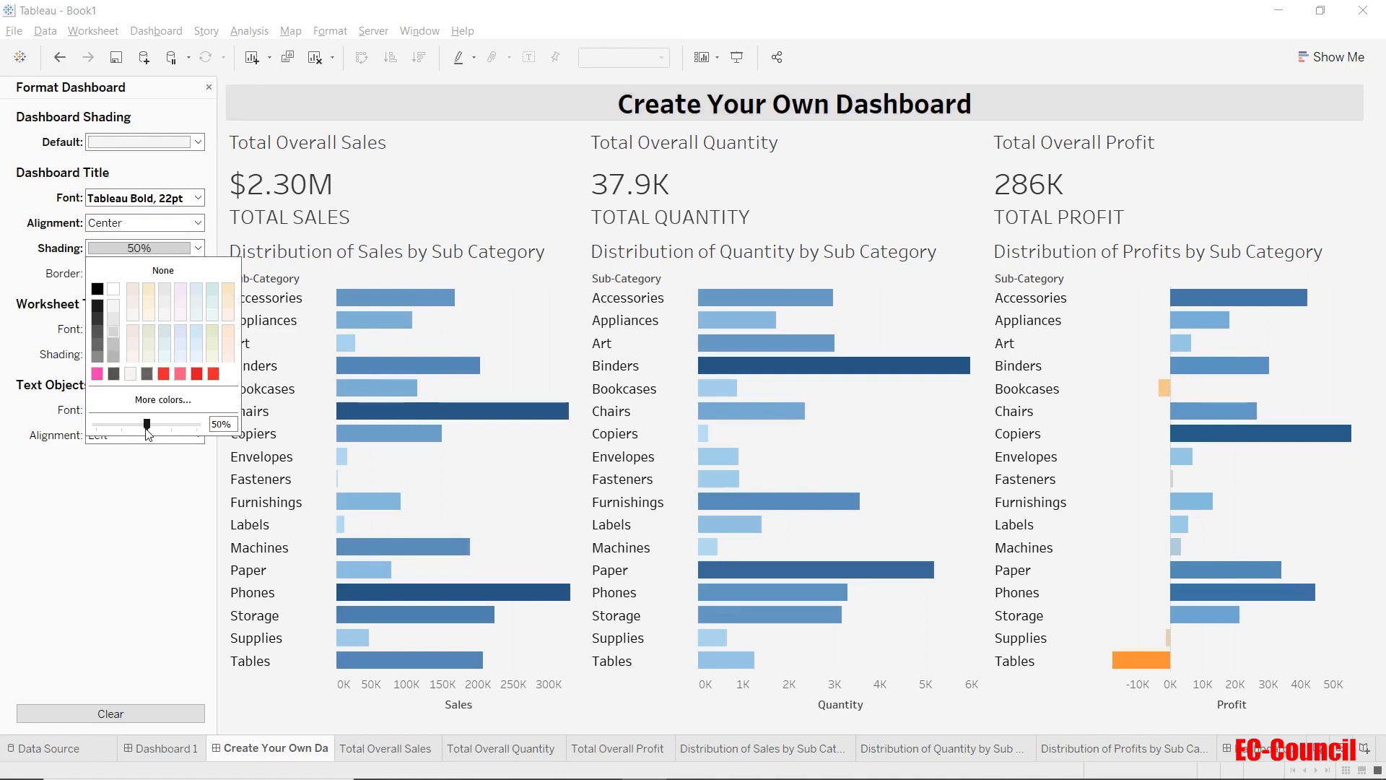
{"action": "left_click", "coordinate": [128, 548]}
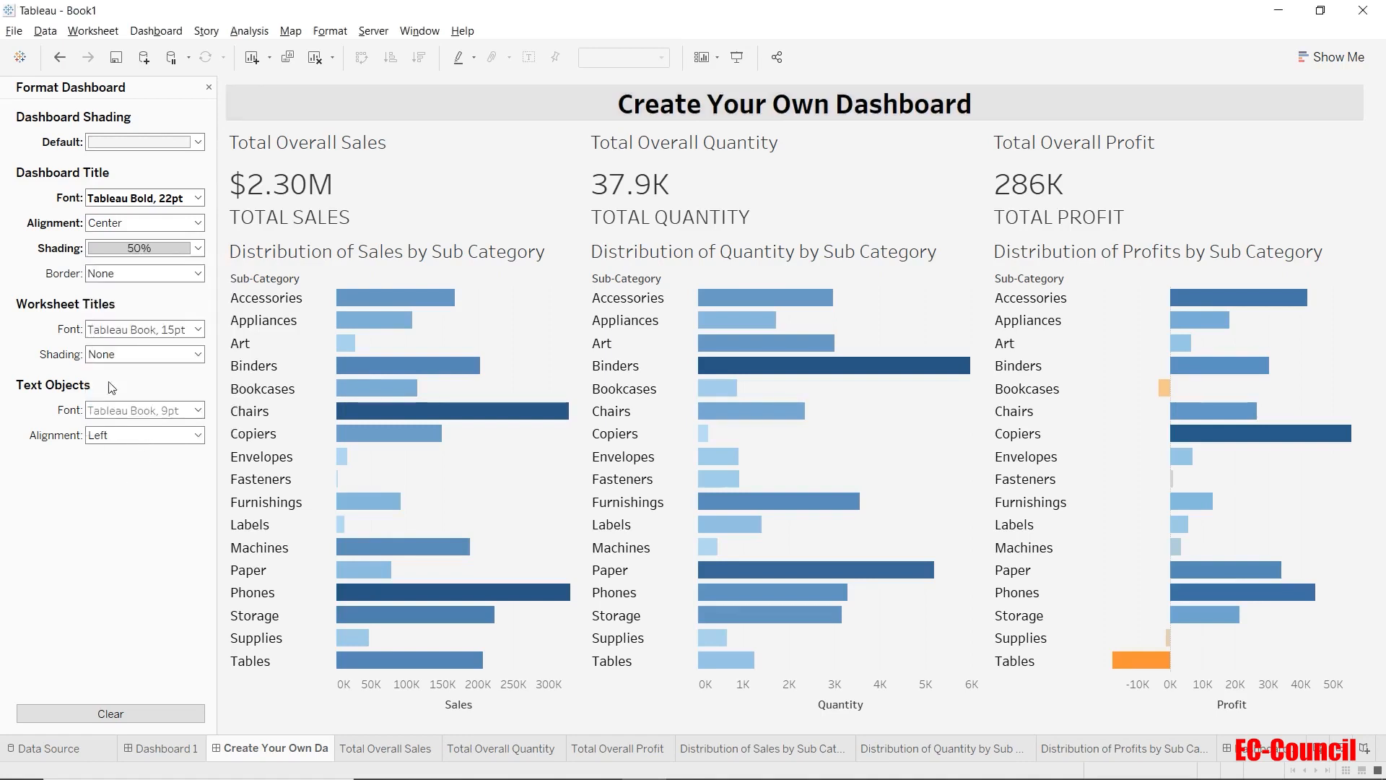
Add a dotted border in the second-thinnest weight around the dashboard title, try red, and settle on blue.
{"action": "left_click", "coordinate": [118, 279]}
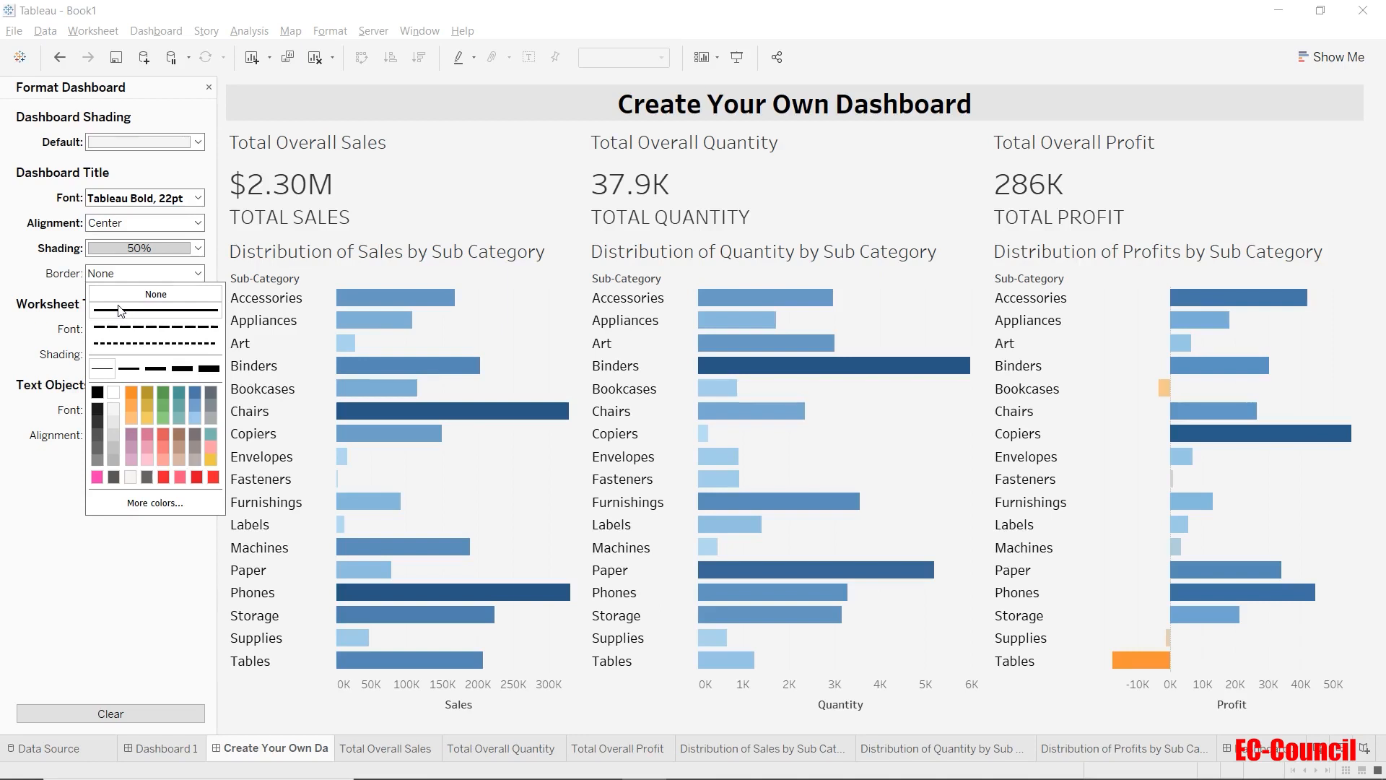
{"action": "left_click", "coordinate": [155, 343]}
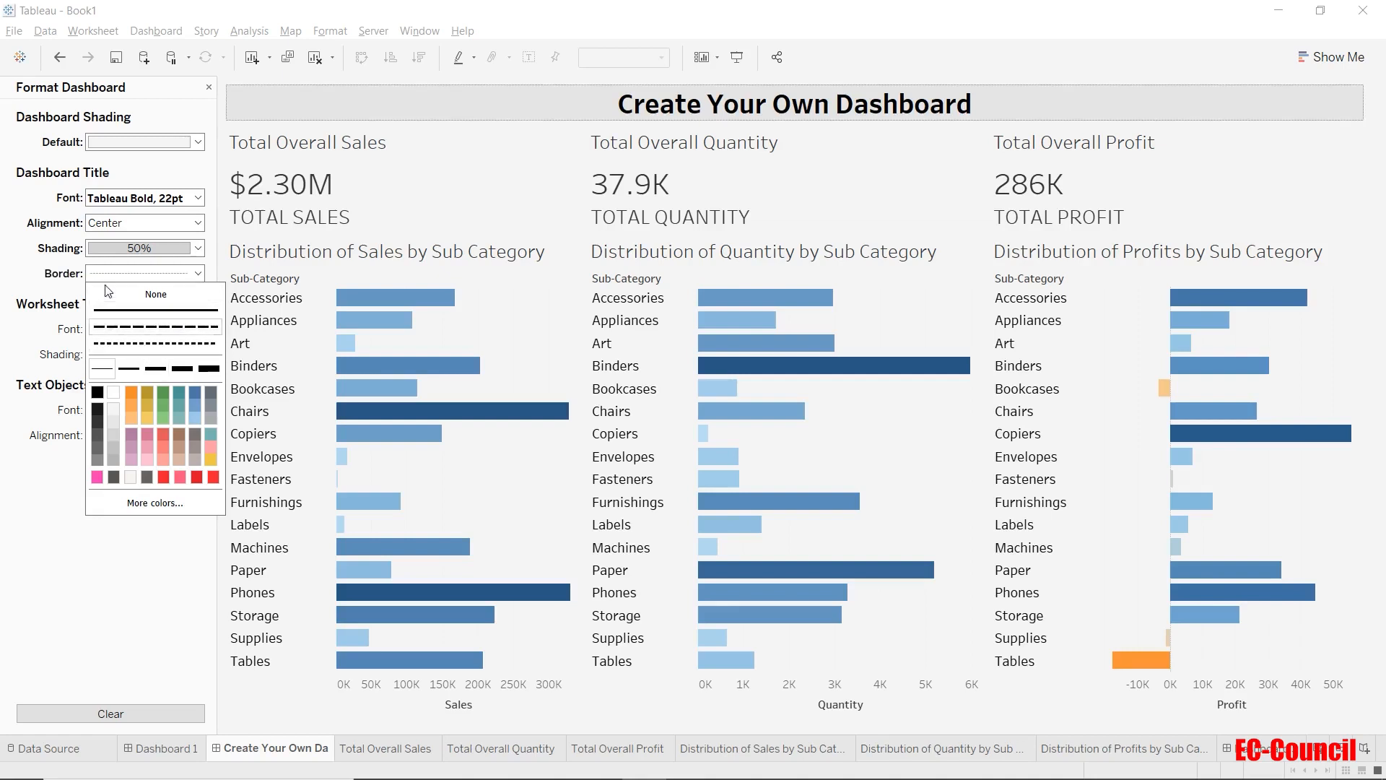
{"action": "left_click", "coordinate": [130, 370]}
{"action": "left_click", "coordinate": [197, 477]}
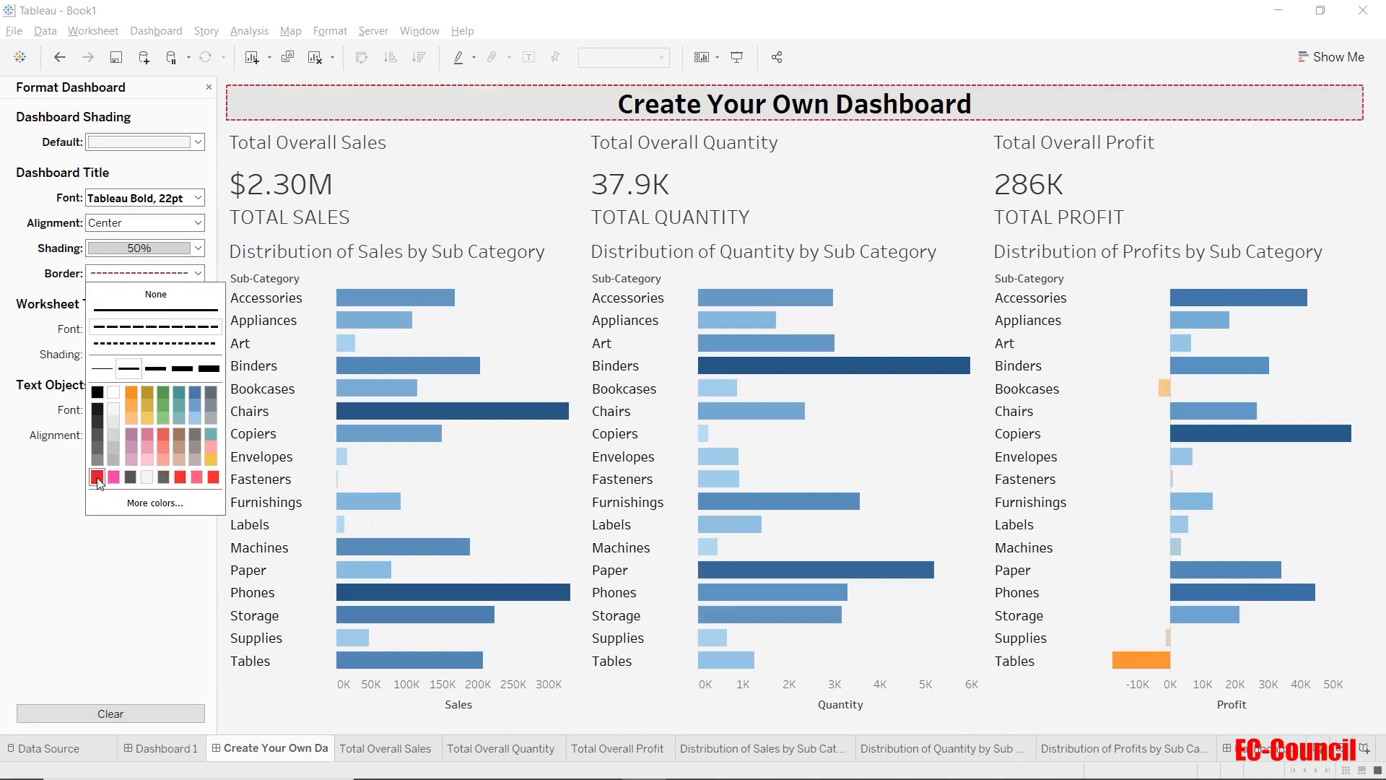
{"action": "left_click", "coordinate": [194, 396]}
{"action": "left_click", "coordinate": [131, 569]}
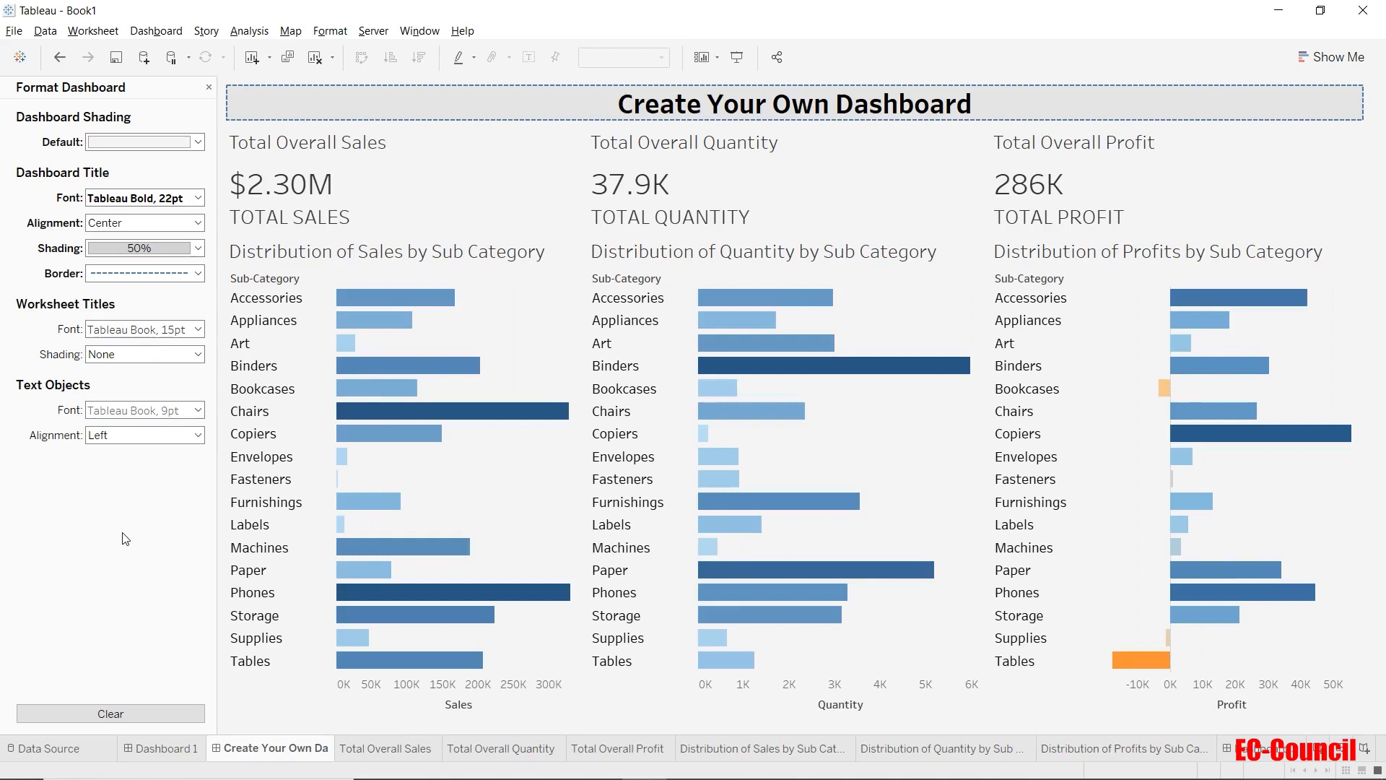
Format the worksheet titles' font as Tableau Medium, 14 pt, in blue.
{"action": "left_click", "coordinate": [168, 331]}
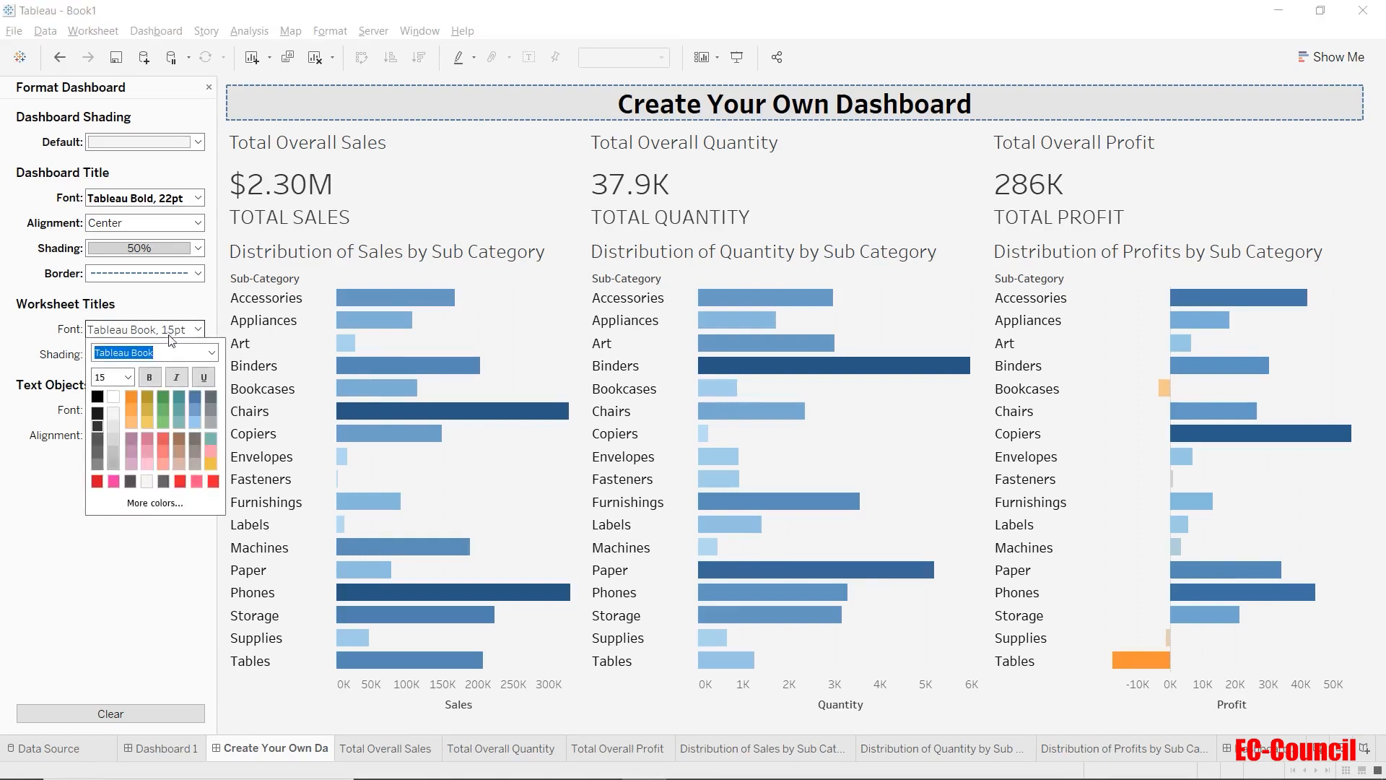
{"action": "left_click", "coordinate": [211, 353]}
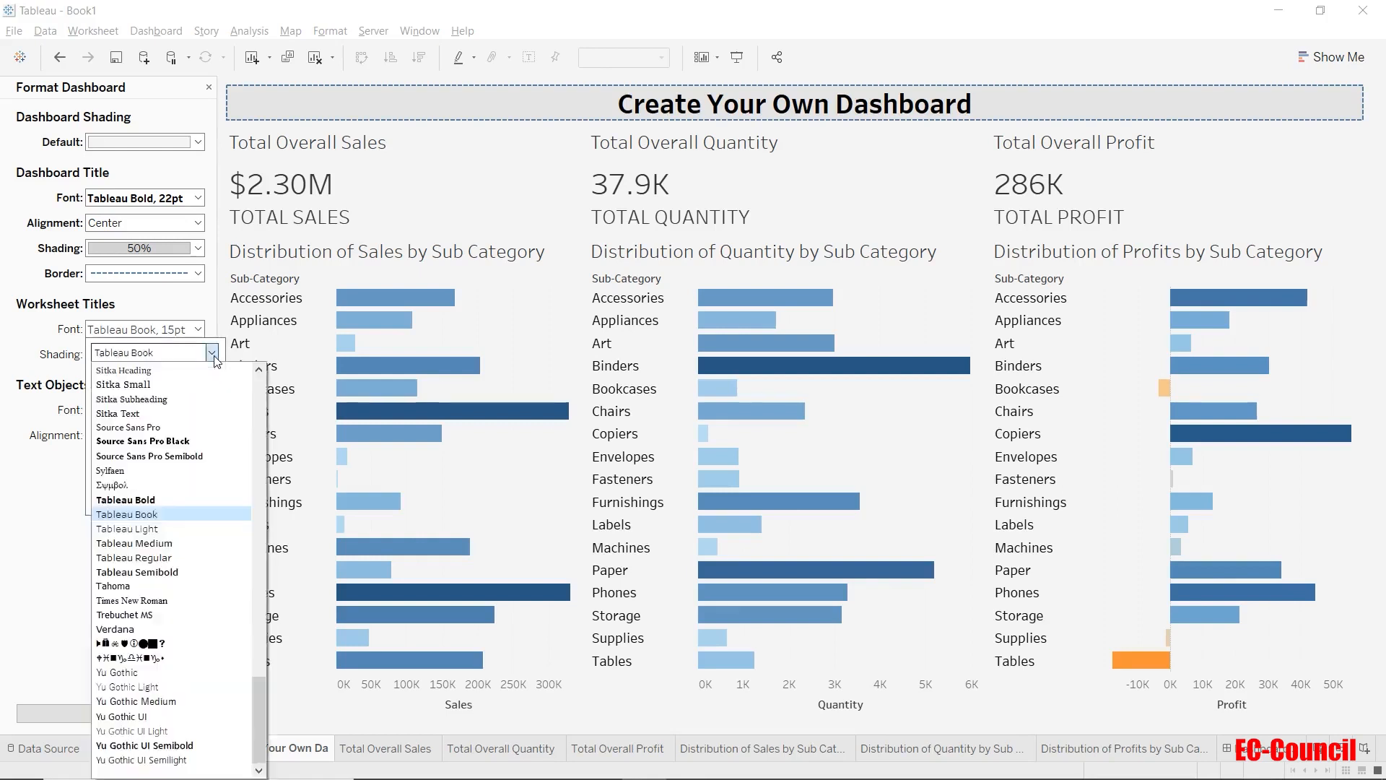
{"action": "left_click", "coordinate": [204, 543]}
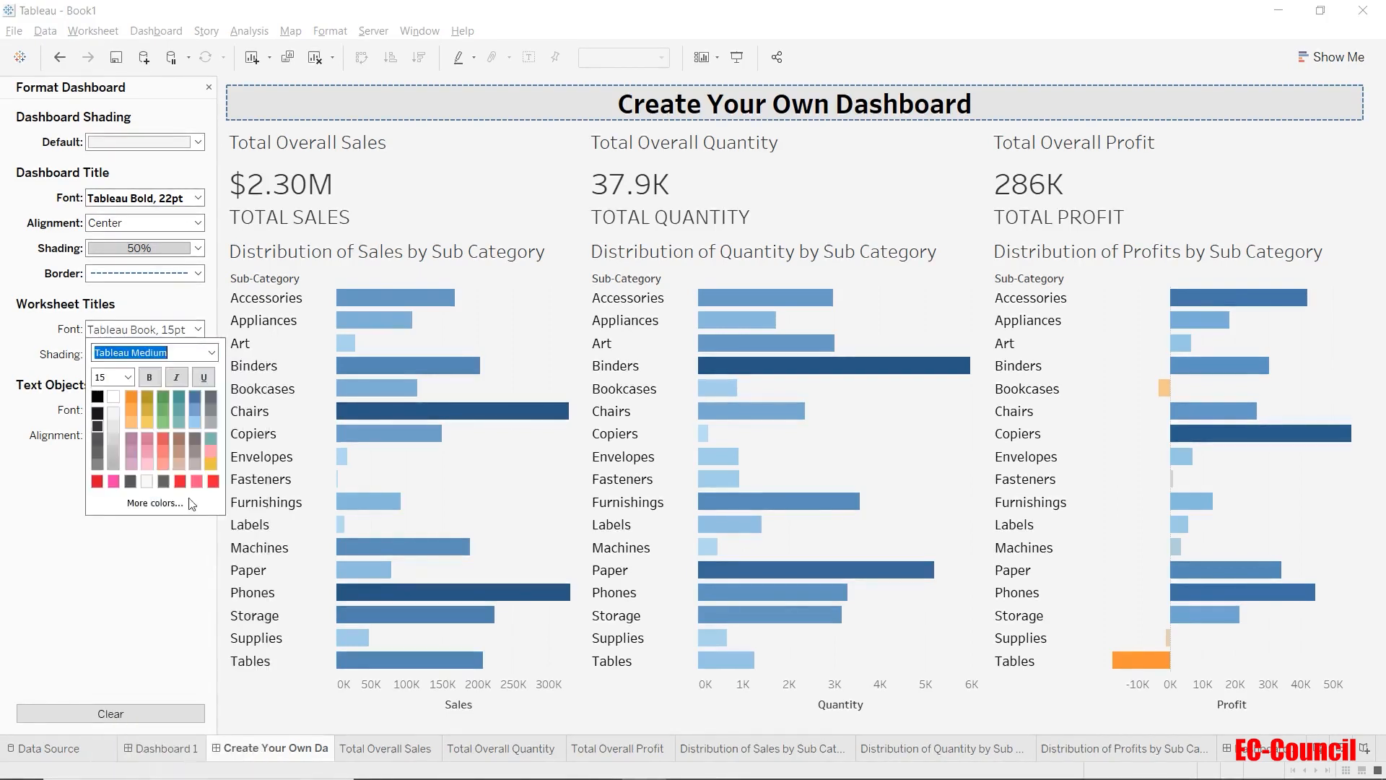
{"action": "left_click", "coordinate": [127, 376]}
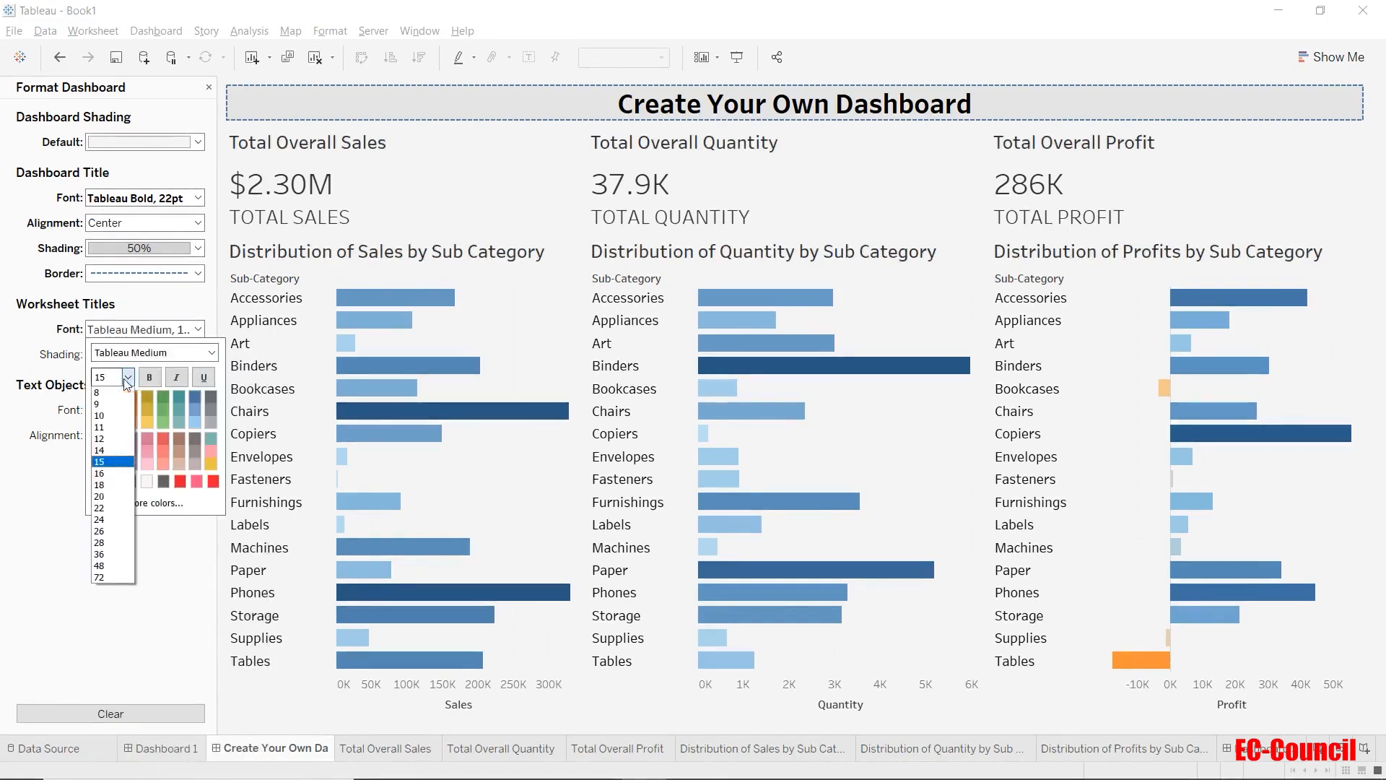
{"action": "left_click", "coordinate": [120, 451]}
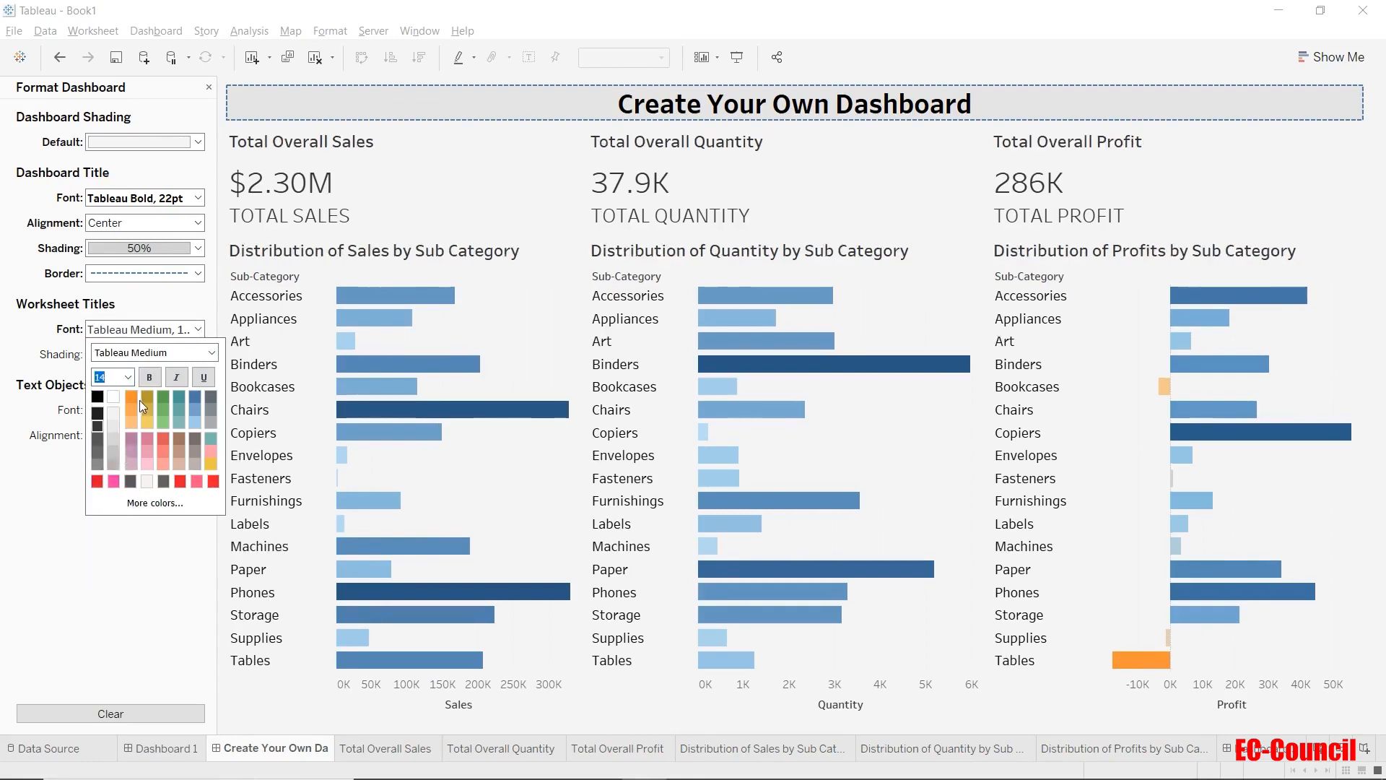
{"action": "left_click", "coordinate": [193, 397]}
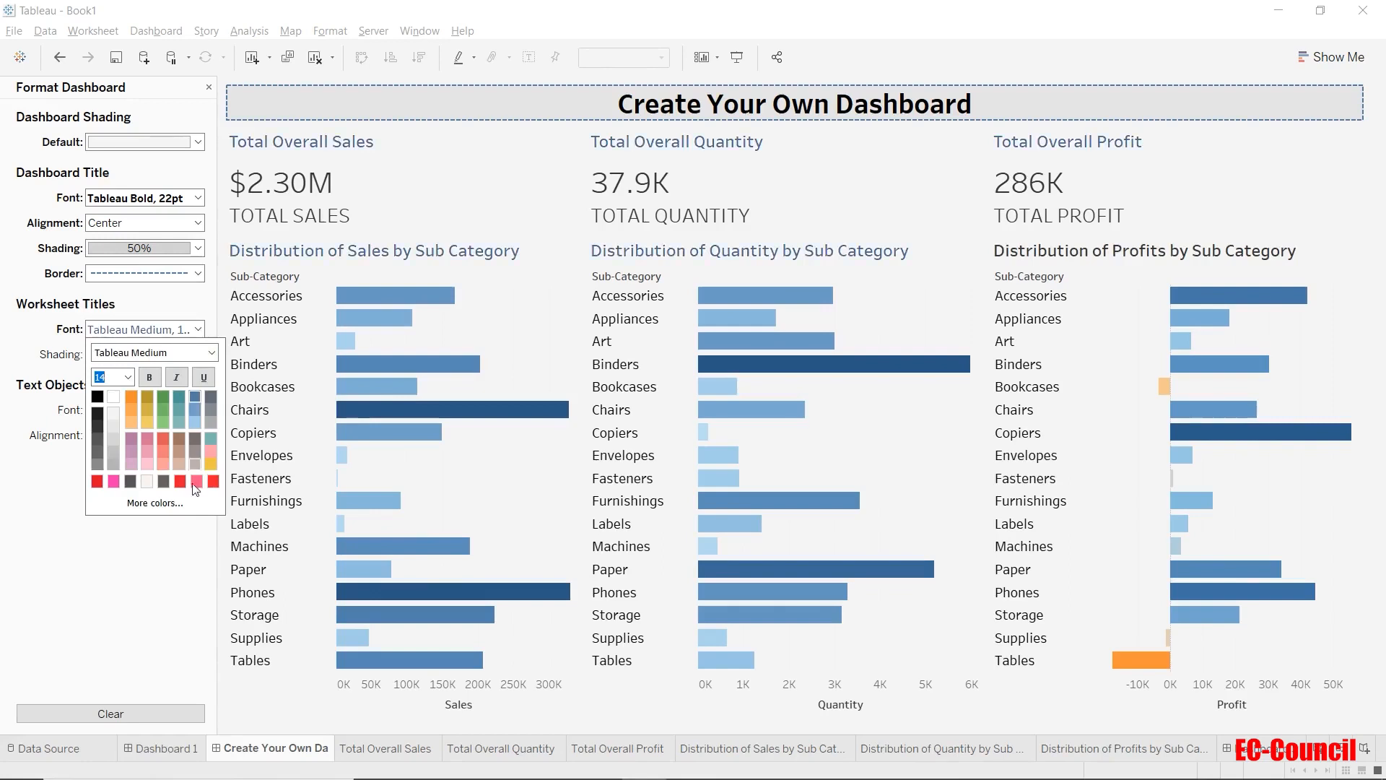
{"action": "left_click", "coordinate": [181, 583]}
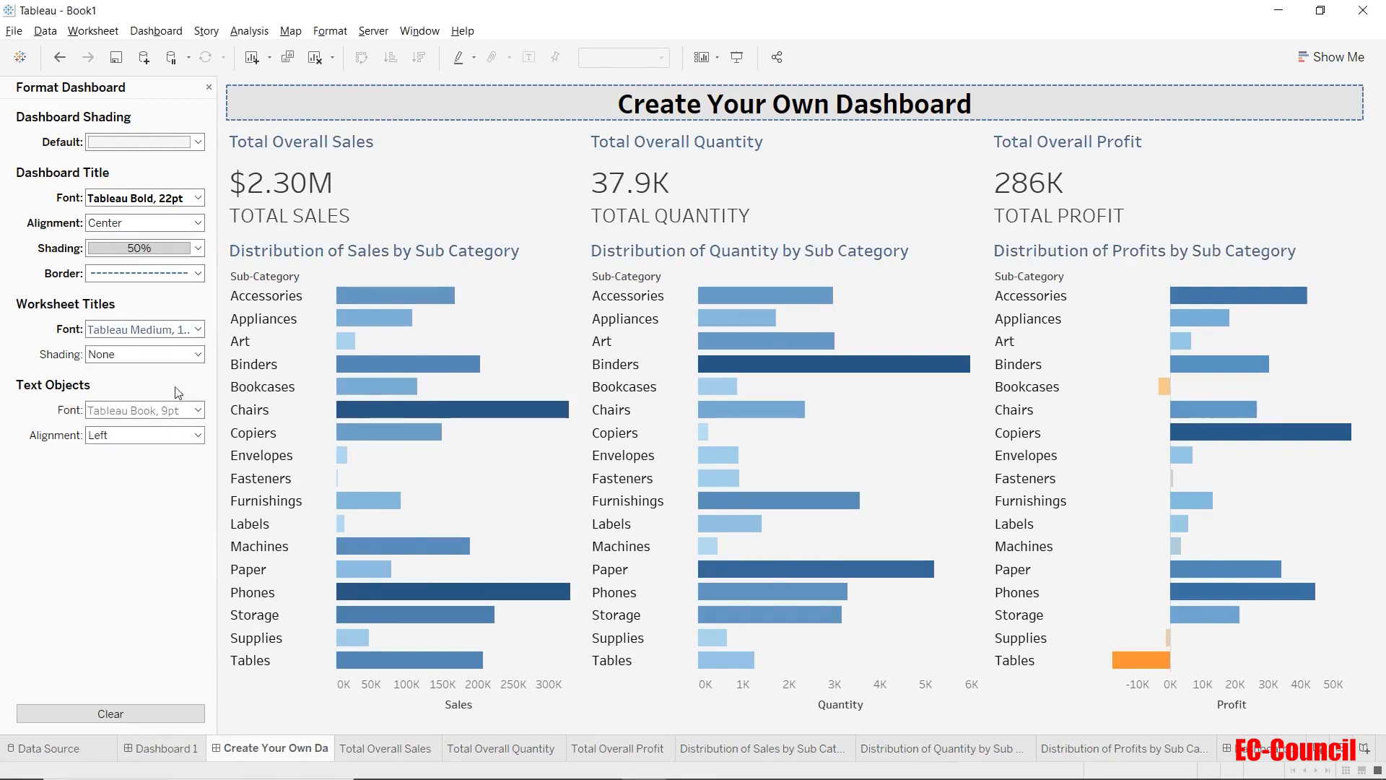
Try bright pink shading behind the worksheet titles, and settle on light gray at 50% opacity.
{"action": "left_click", "coordinate": [197, 355]}
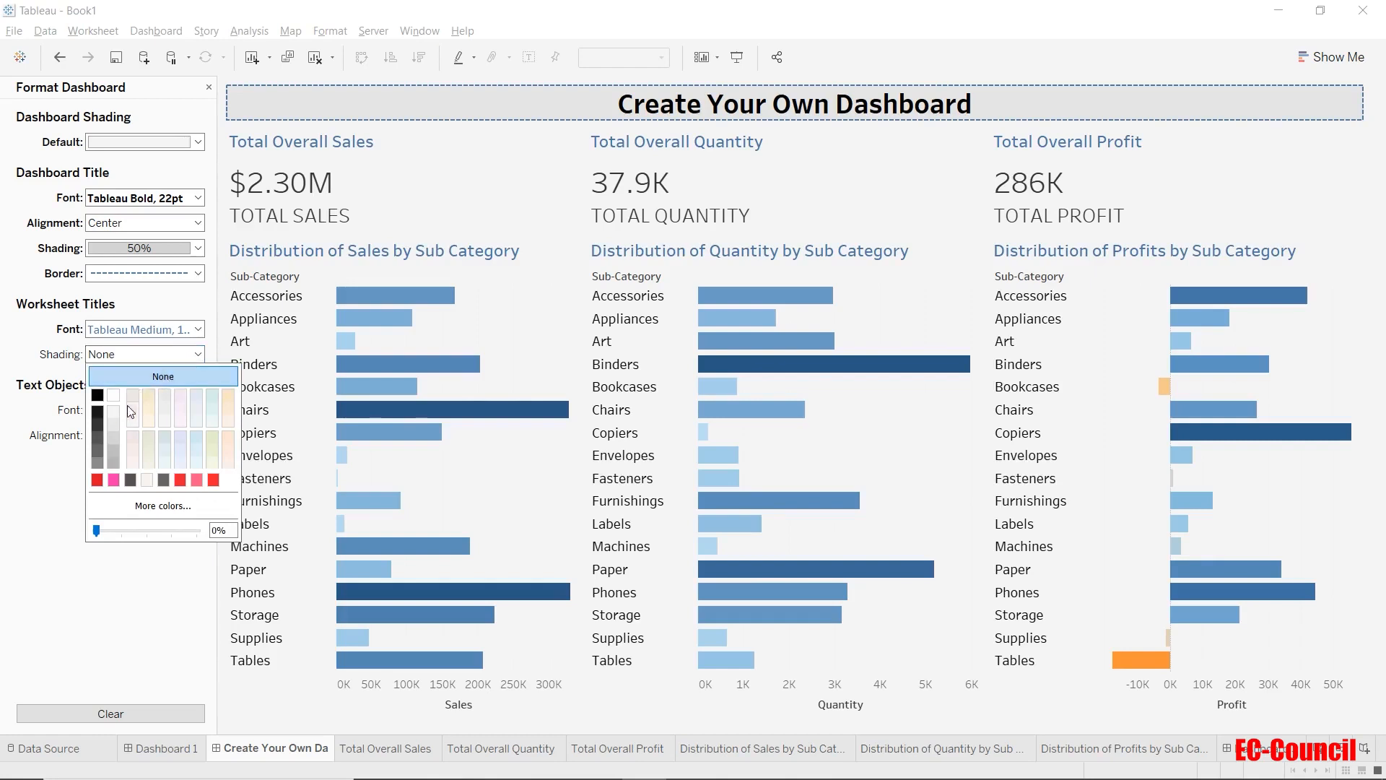
{"action": "left_click", "coordinate": [113, 479]}
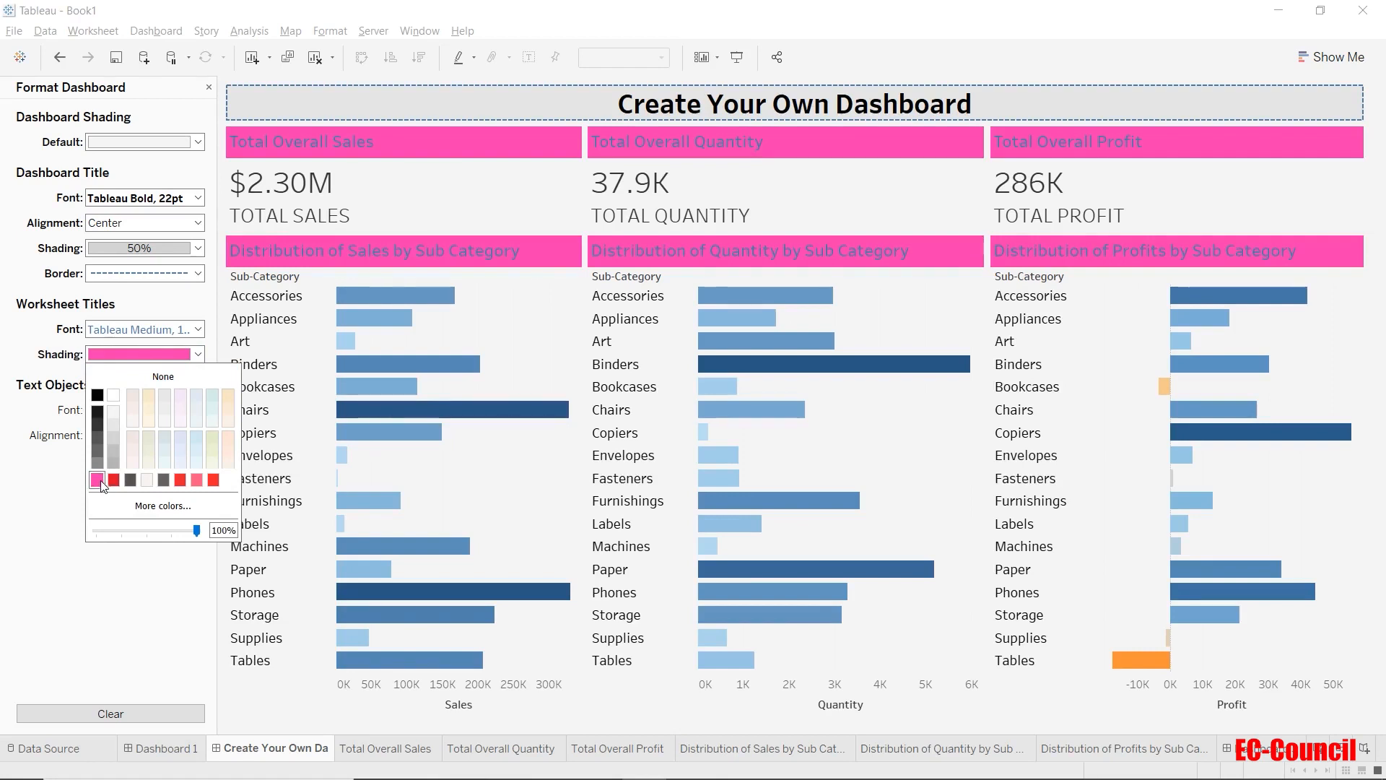
{"action": "left_click", "coordinate": [112, 436]}
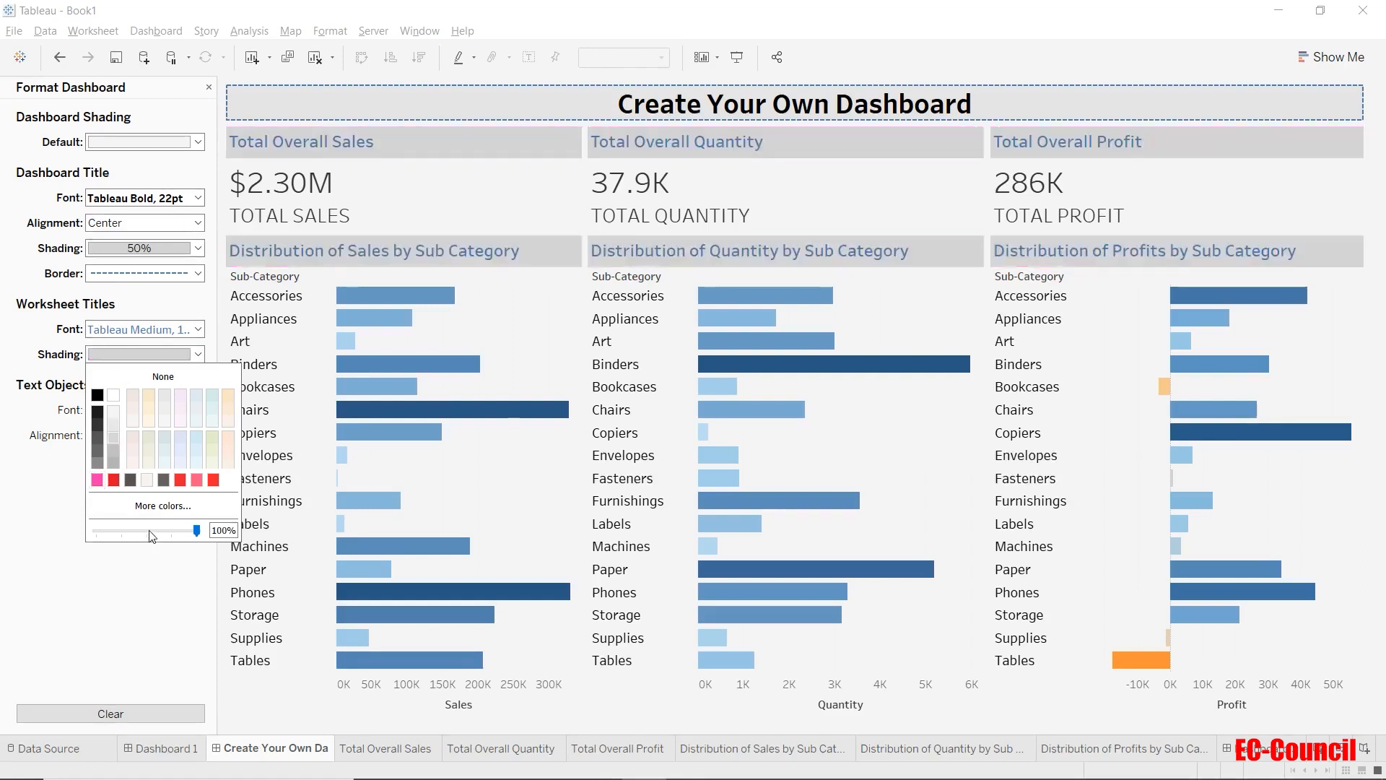
{"action": "left_click", "coordinate": [144, 532]}
{"action": "left_click_drag", "start_coordinate": [144, 533], "coordinate": [145, 532]}
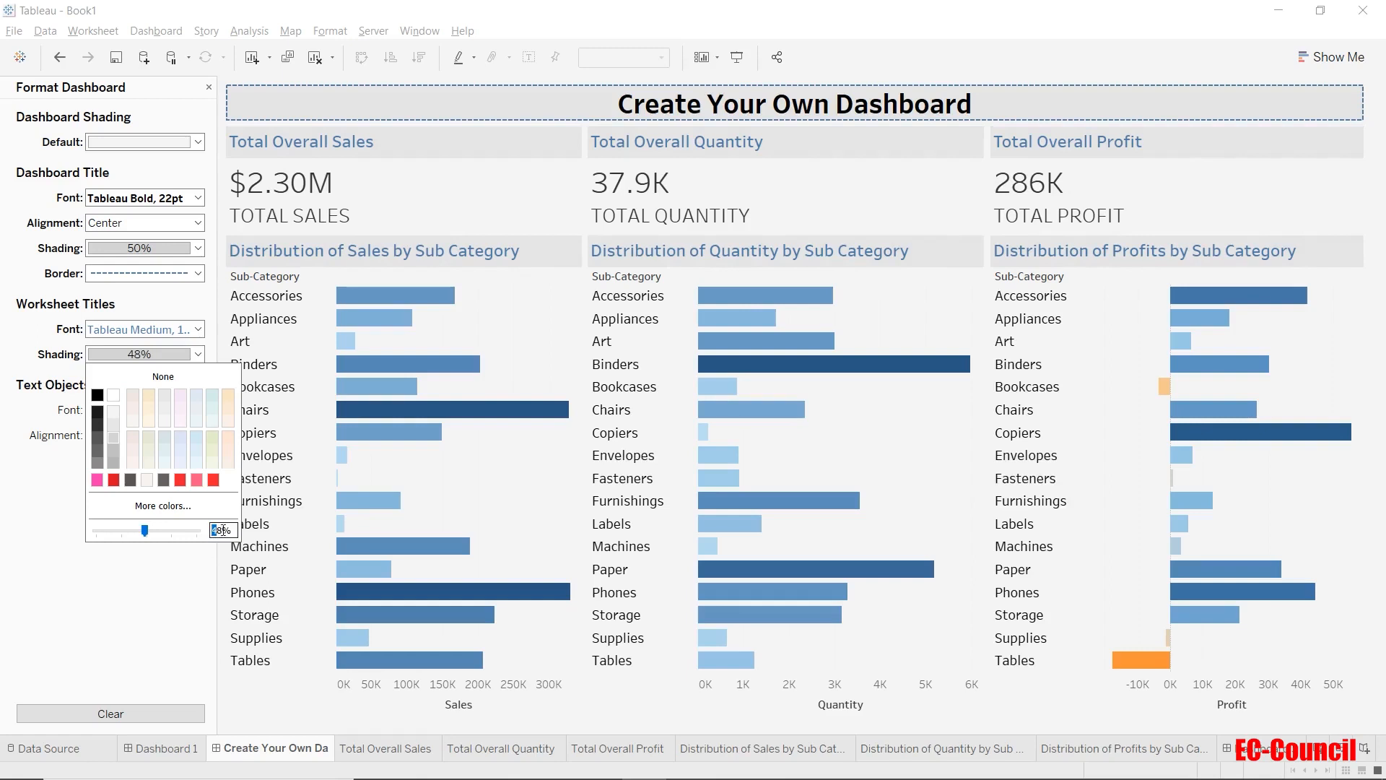
{"action": "left_click", "coordinate": [223, 530]}
{"action": "key", "text": "BackSpace"}
{"action": "key", "text": "BackSpace"}
{"action": "type", "text": "50"}
{"action": "left_click", "coordinate": [173, 581]}
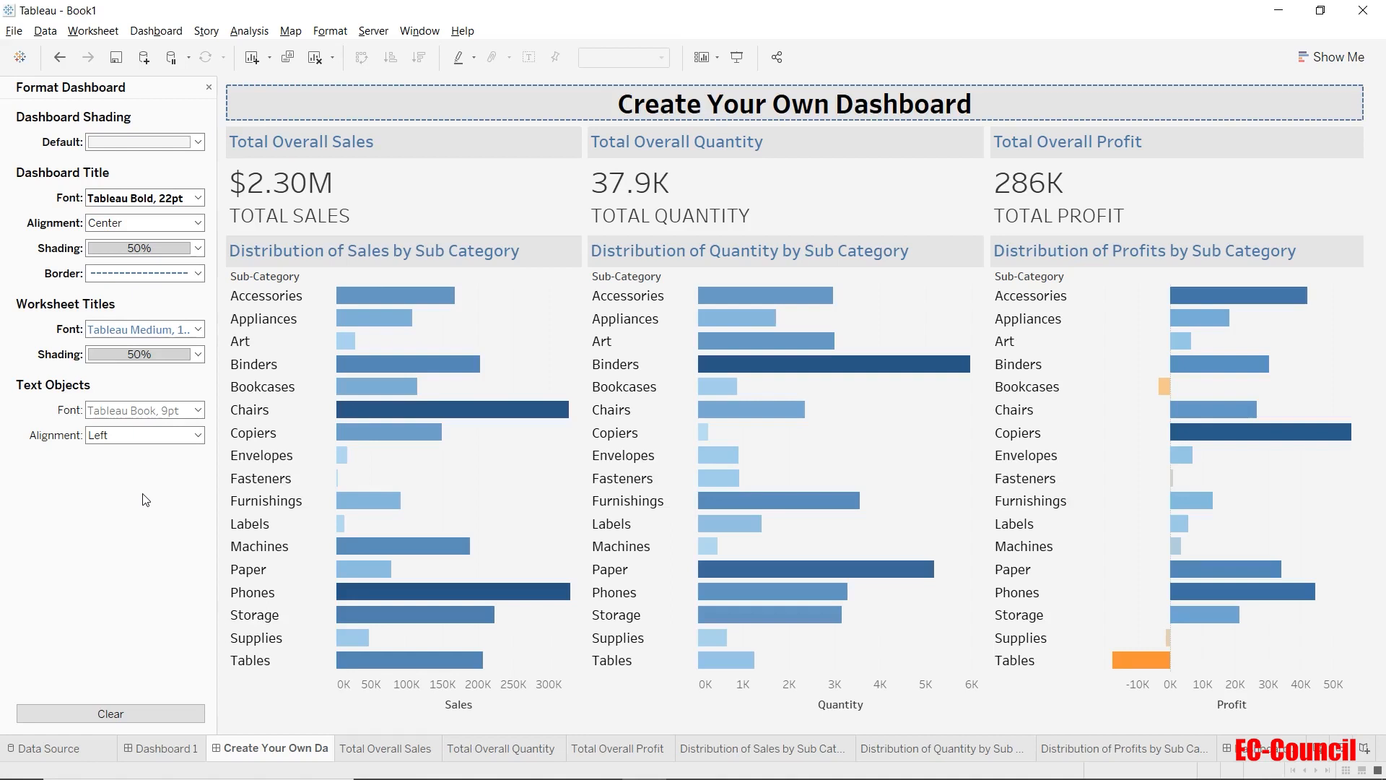
Leave the dashboard formatting and add a text object reading "Footer" across the full width below the charts.
{"action": "left_click", "coordinate": [208, 86]}
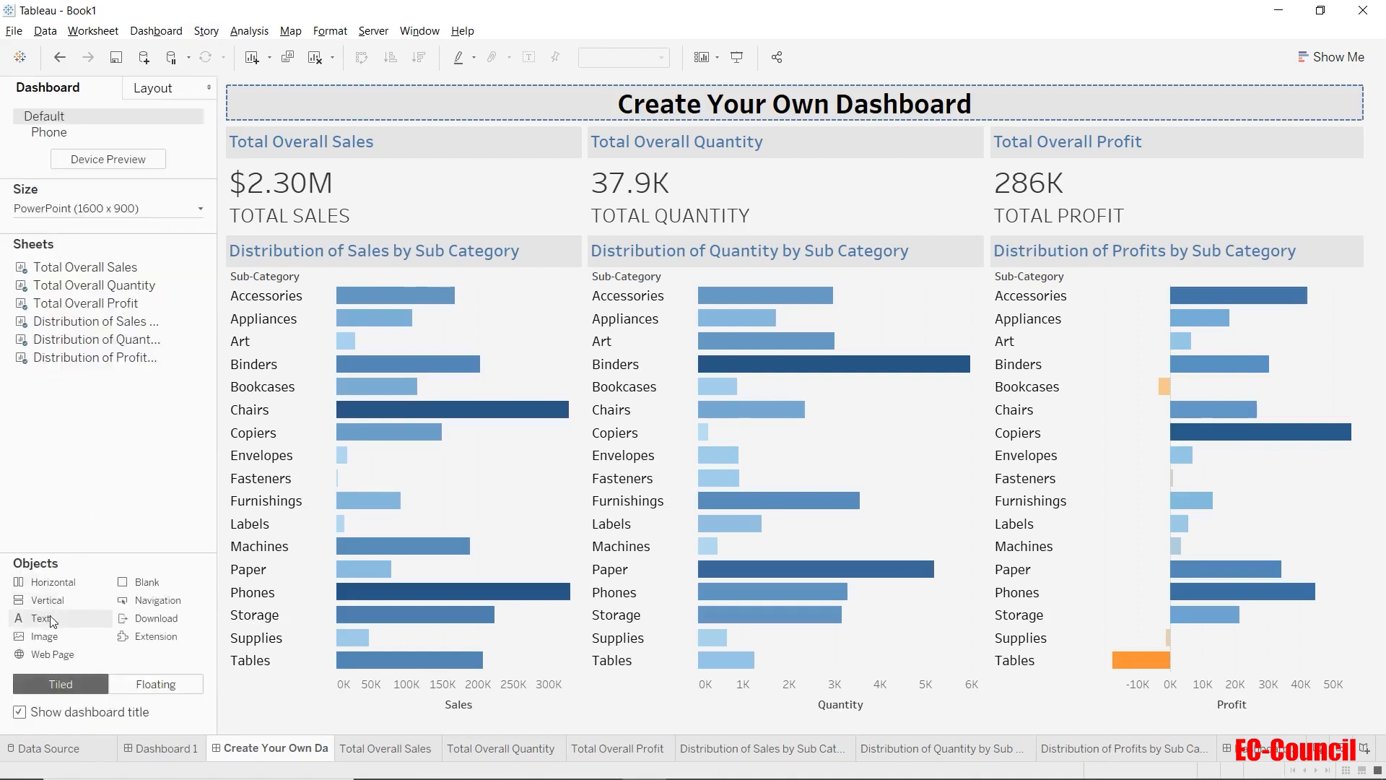
{"action": "mouse_move", "coordinate": [52, 620]}
{"action": "left_mouse_down"}
{"action": "mouse_move", "coordinate": [619, 722]}
{"action": "mouse_move", "coordinate": [267, 677]}
{"action": "mouse_move", "coordinate": [119, 620]}
{"action": "mouse_move", "coordinate": [63, 621]}
{"action": "left_mouse_up"}
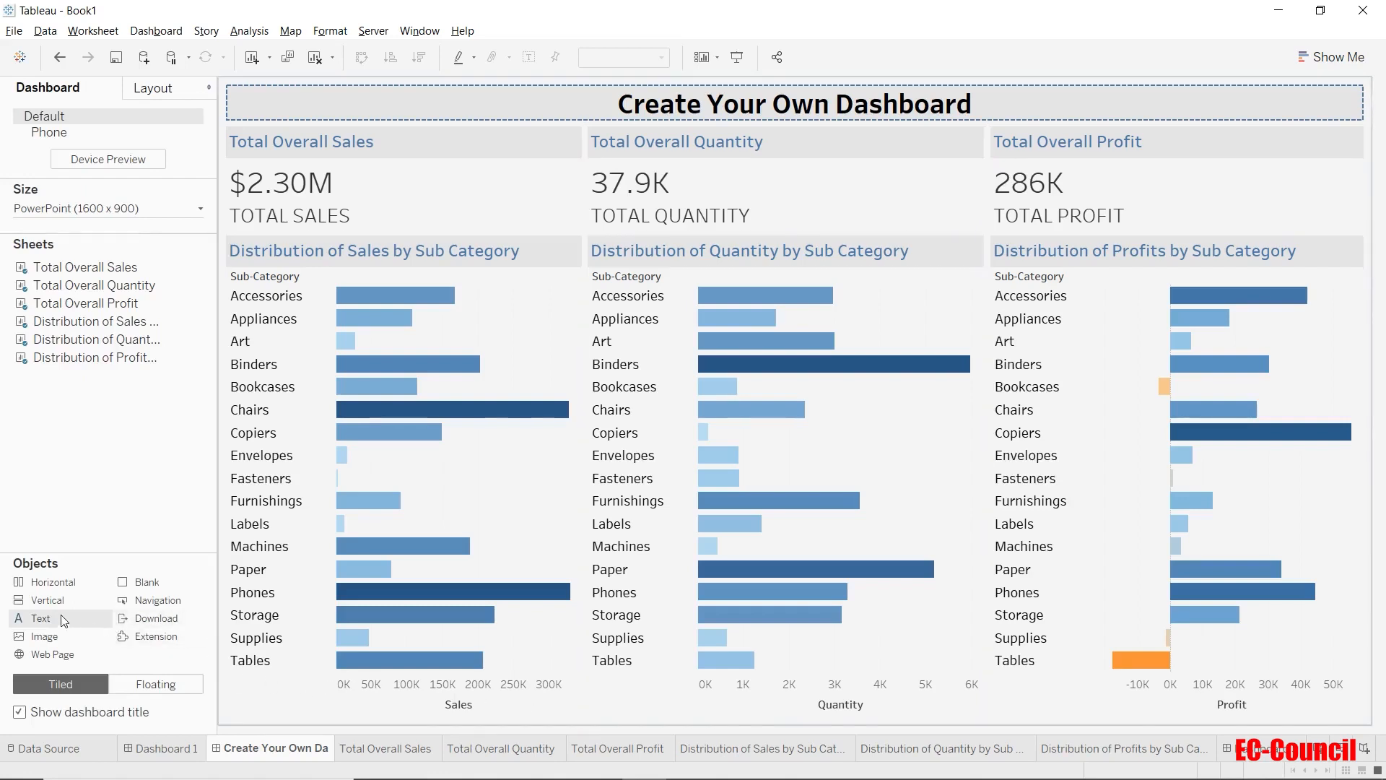
{"action": "left_click", "coordinate": [701, 722]}
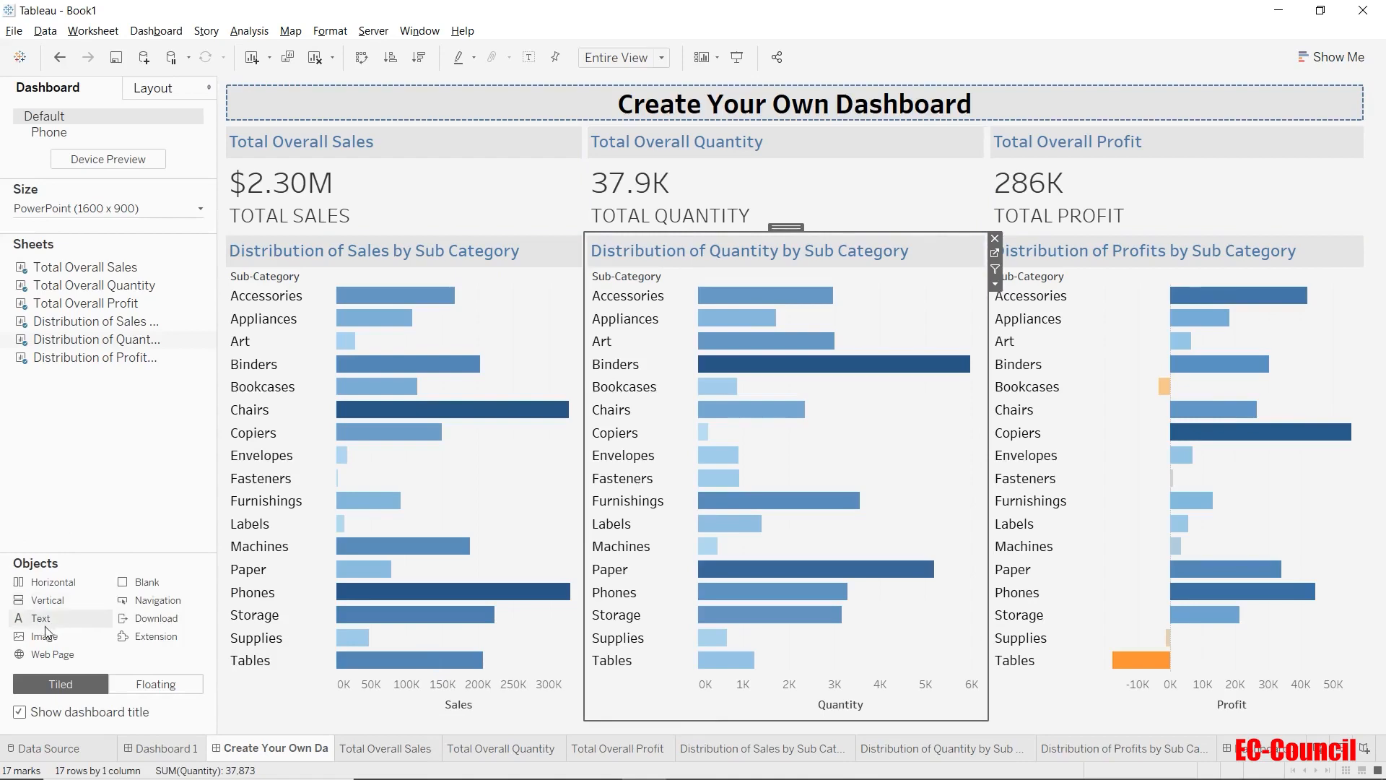
{"action": "left_click_drag", "start_coordinate": [42, 619], "coordinate": [977, 700]}
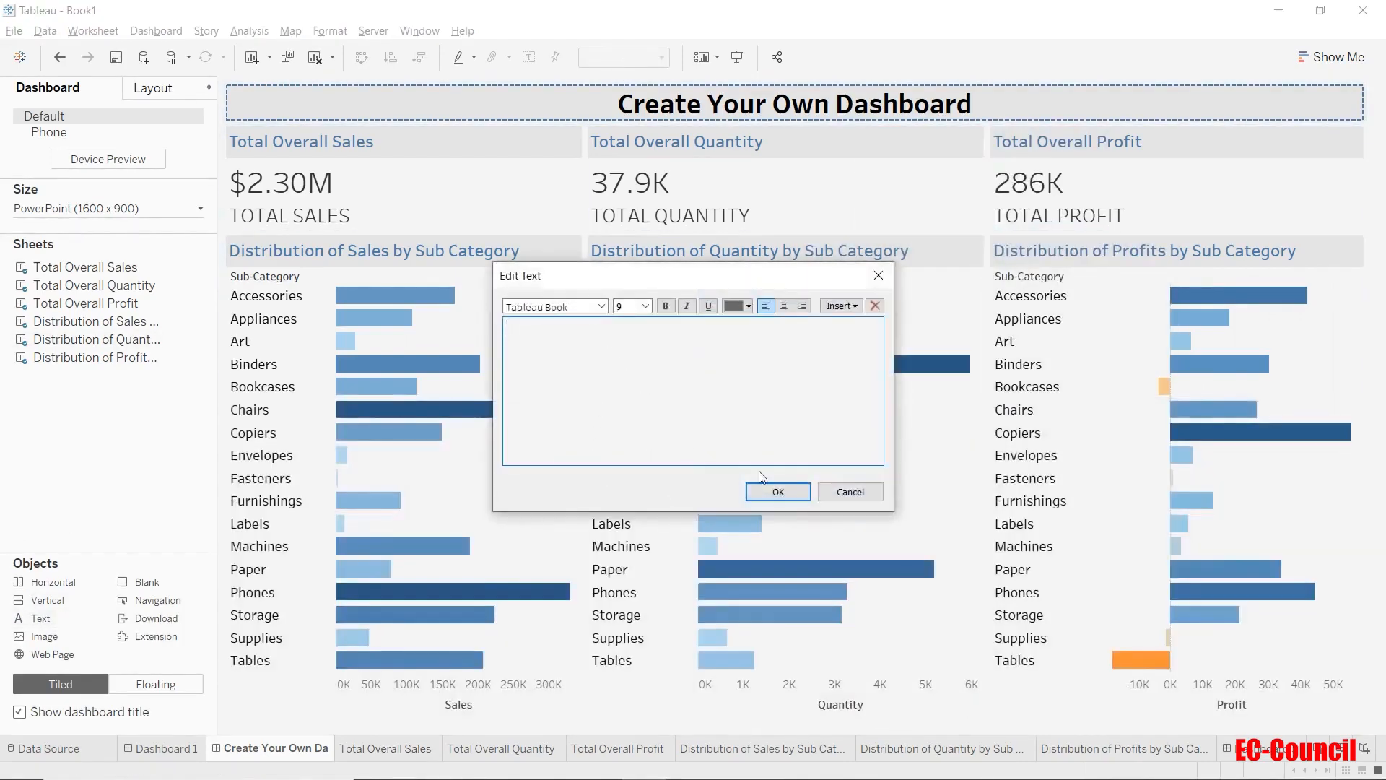
{"action": "type", "text": "Footer"}
{"action": "left_click_drag", "start_coordinate": [582, 329], "coordinate": [415, 319]}
{"action": "left_click", "coordinate": [639, 336]}
{"action": "left_click", "coordinate": [778, 492]}
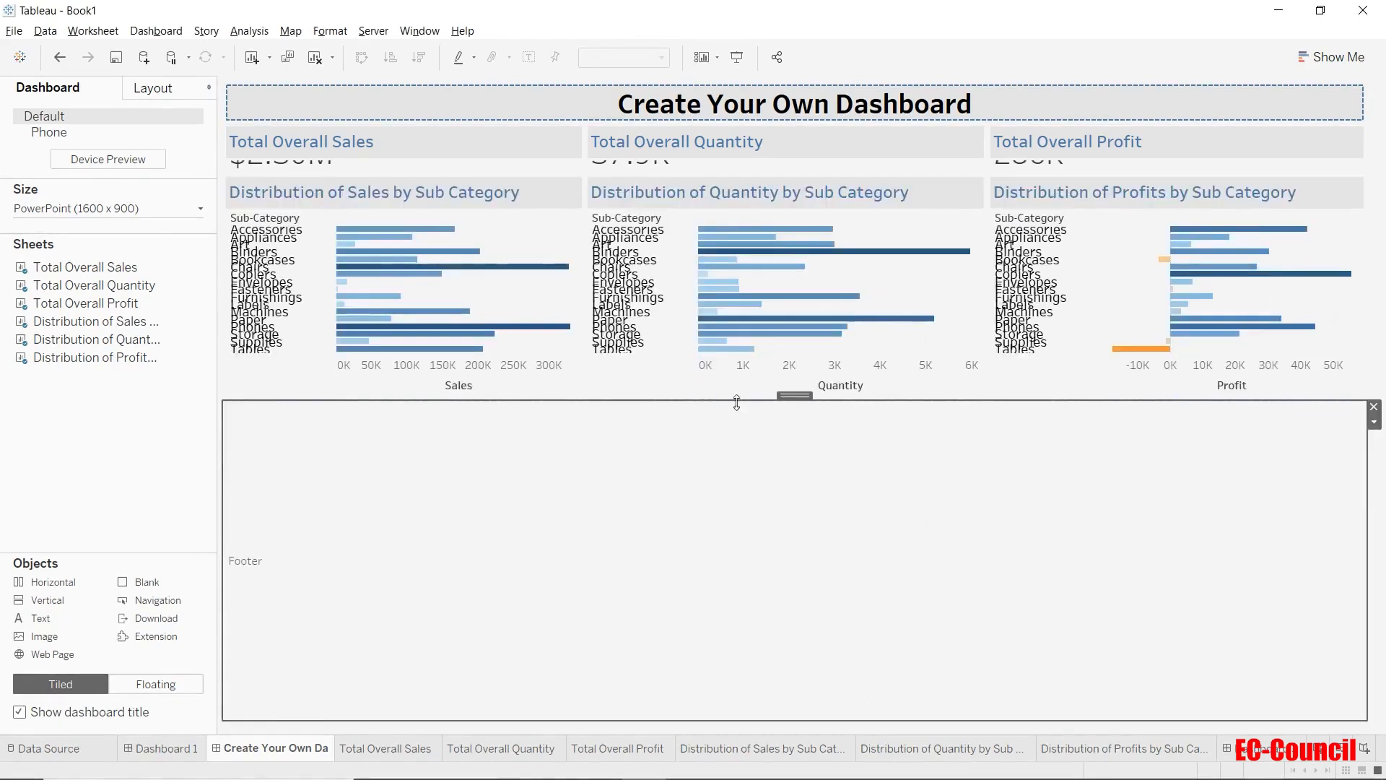
Shrink the footer to a thin strip and make the row of overall sales, quantity and profit totals taller.
{"action": "left_click_drag", "start_coordinate": [736, 400], "coordinate": [742, 708]}
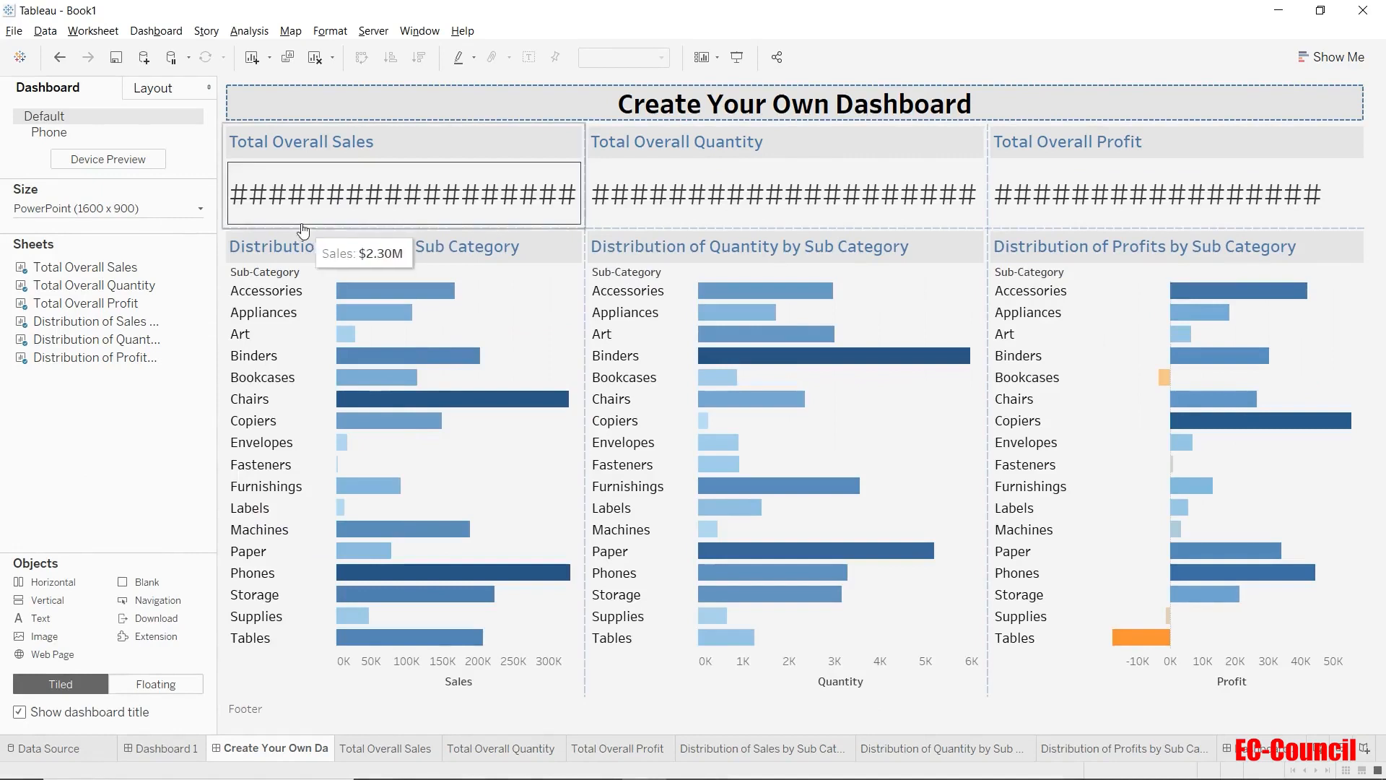
{"action": "left_click_drag", "start_coordinate": [302, 228], "coordinate": [319, 248]}
{"action": "left_click_drag", "start_coordinate": [628, 229], "coordinate": [630, 242]}
{"action": "left_click_drag", "start_coordinate": [1037, 225], "coordinate": [1038, 243]}
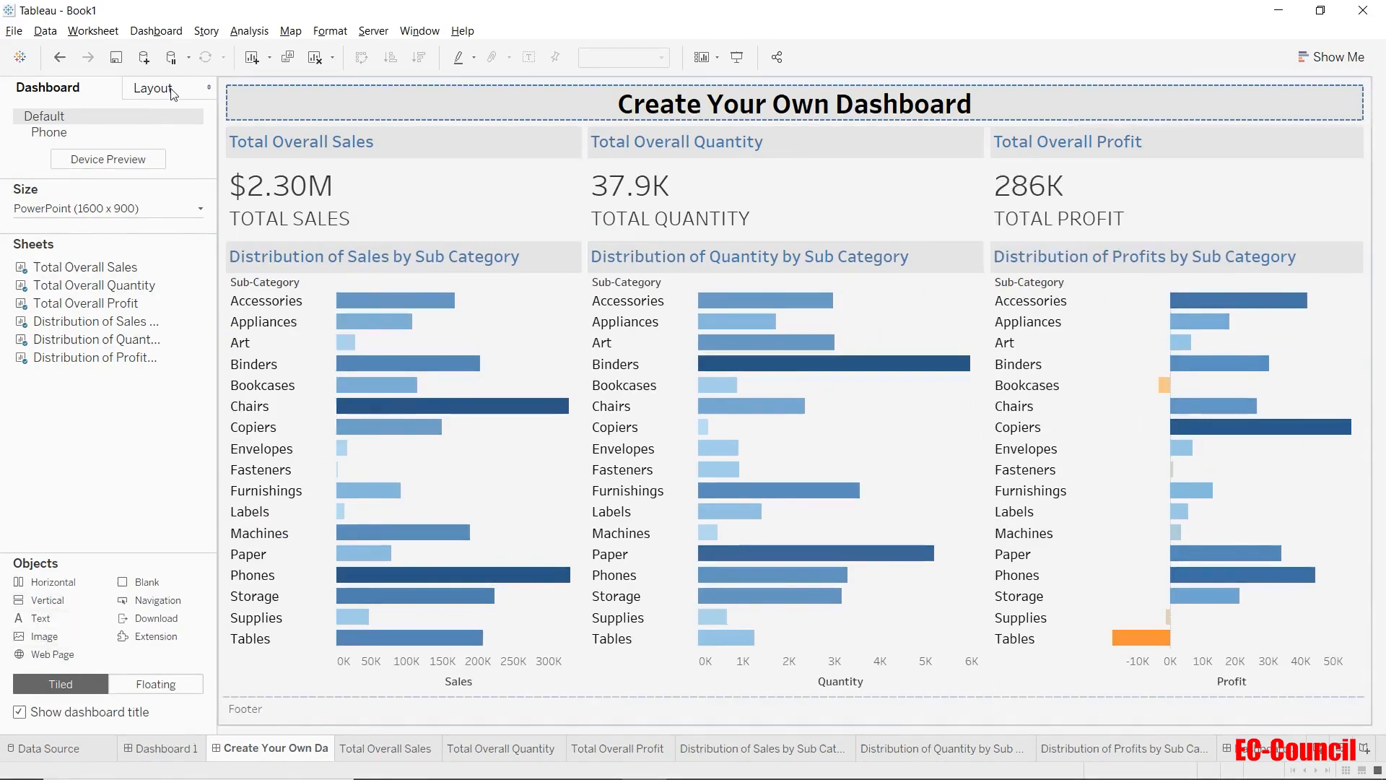
Format the font of the dashboard's text objects as Tableau Bold, 16 pt, in black.
{"action": "left_click", "coordinate": [330, 30]}
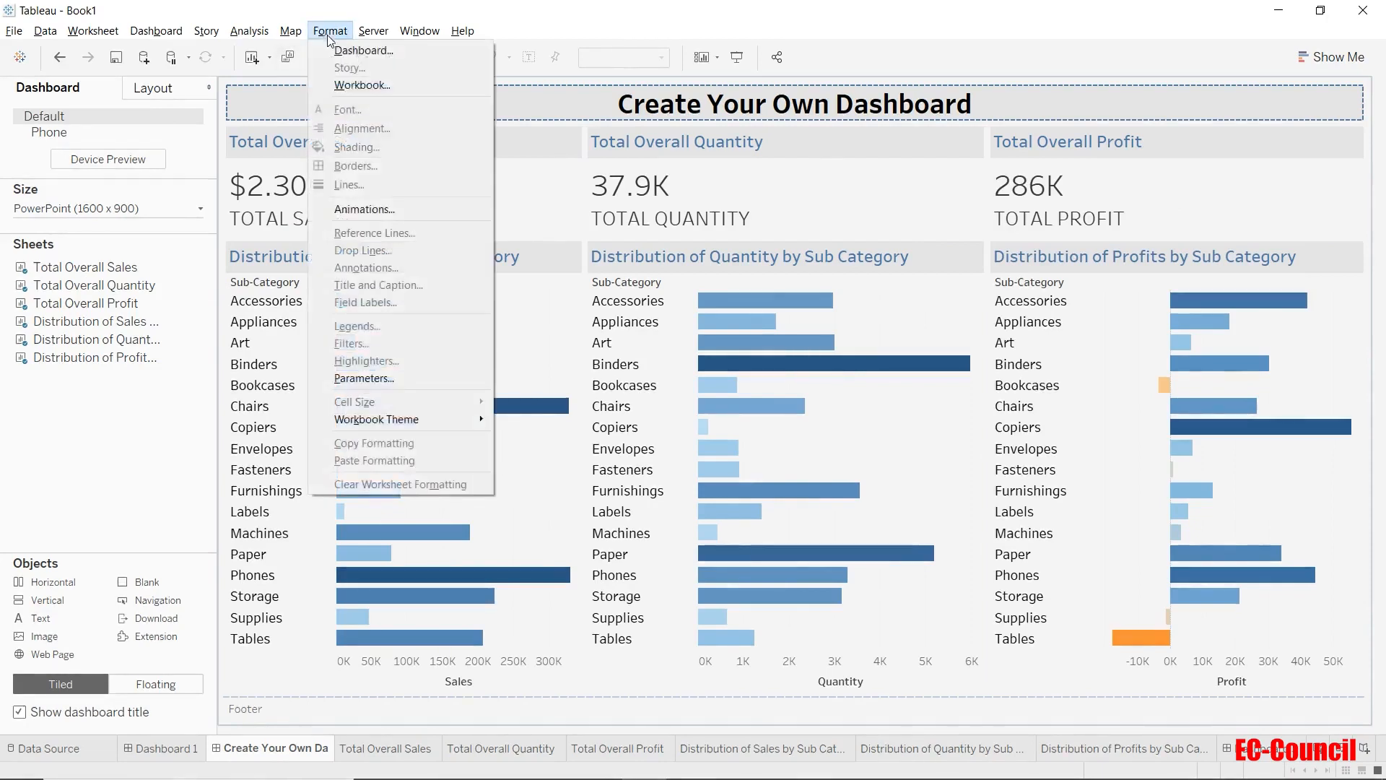
{"action": "left_click", "coordinate": [347, 51]}
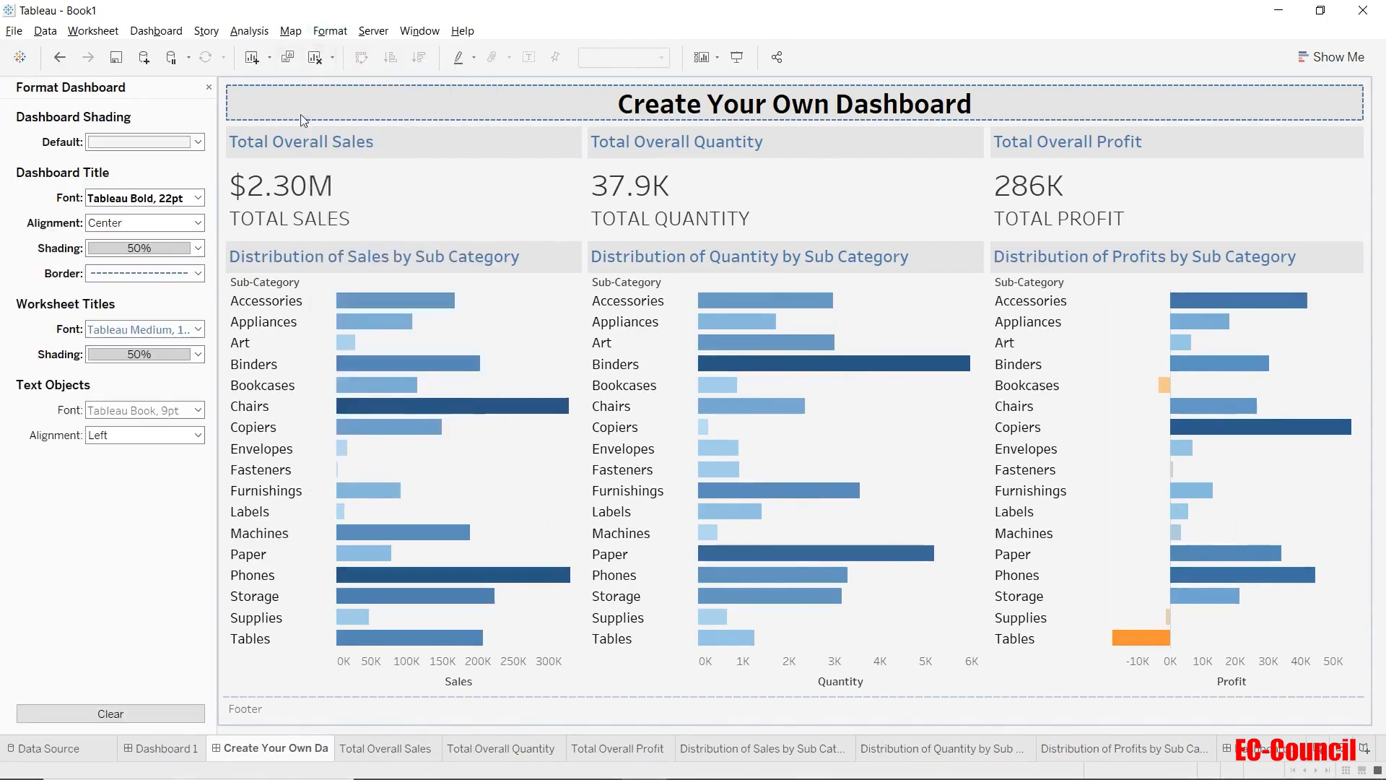
{"action": "left_click", "coordinate": [182, 418]}
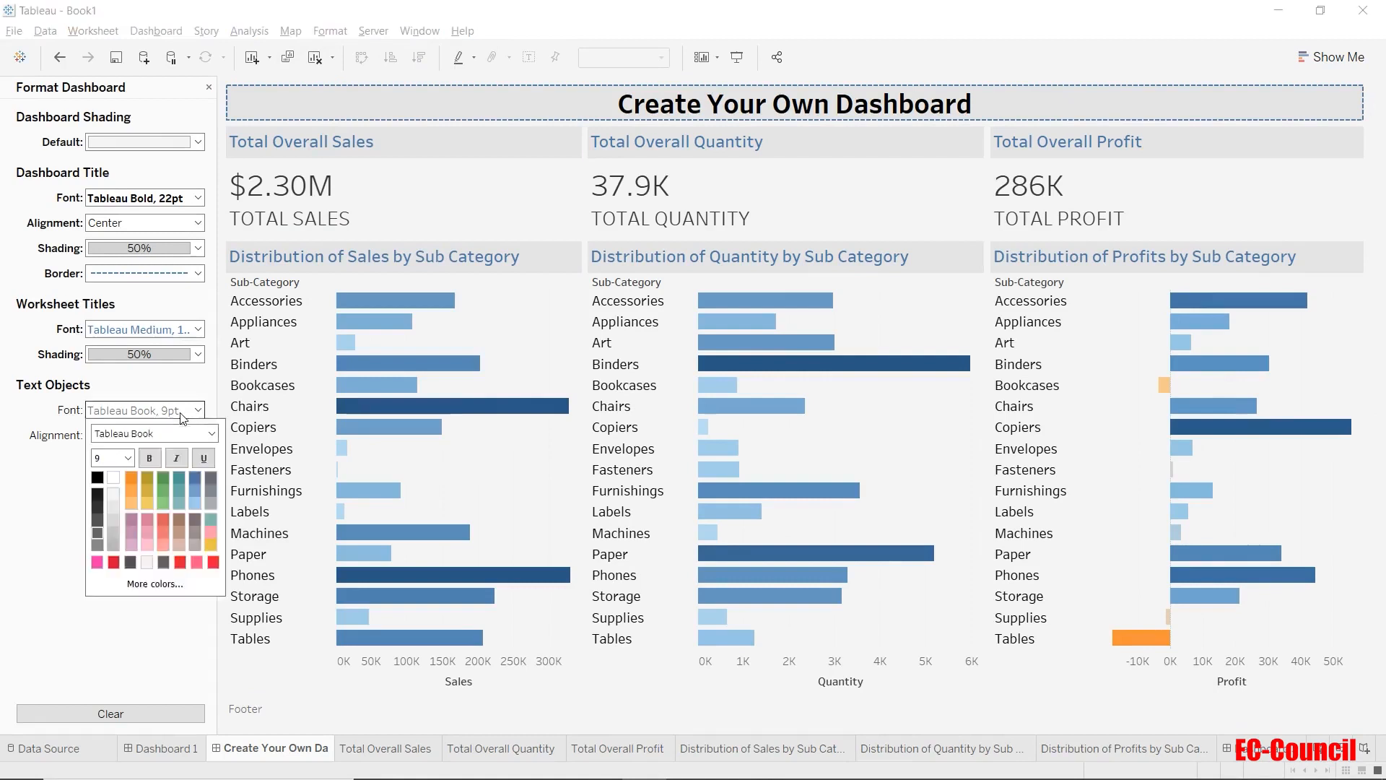
{"action": "left_click", "coordinate": [212, 433]}
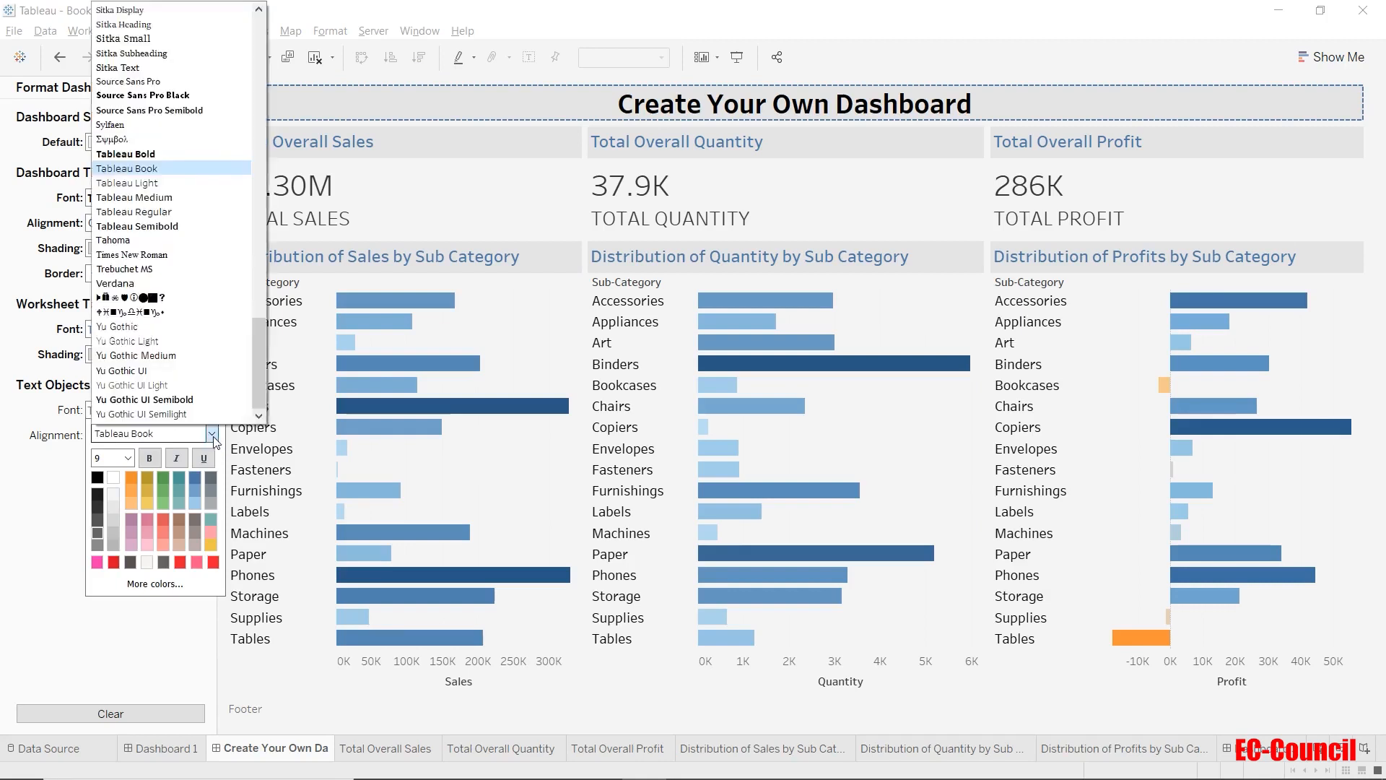
{"action": "left_click", "coordinate": [192, 155]}
{"action": "left_click", "coordinate": [128, 458]}
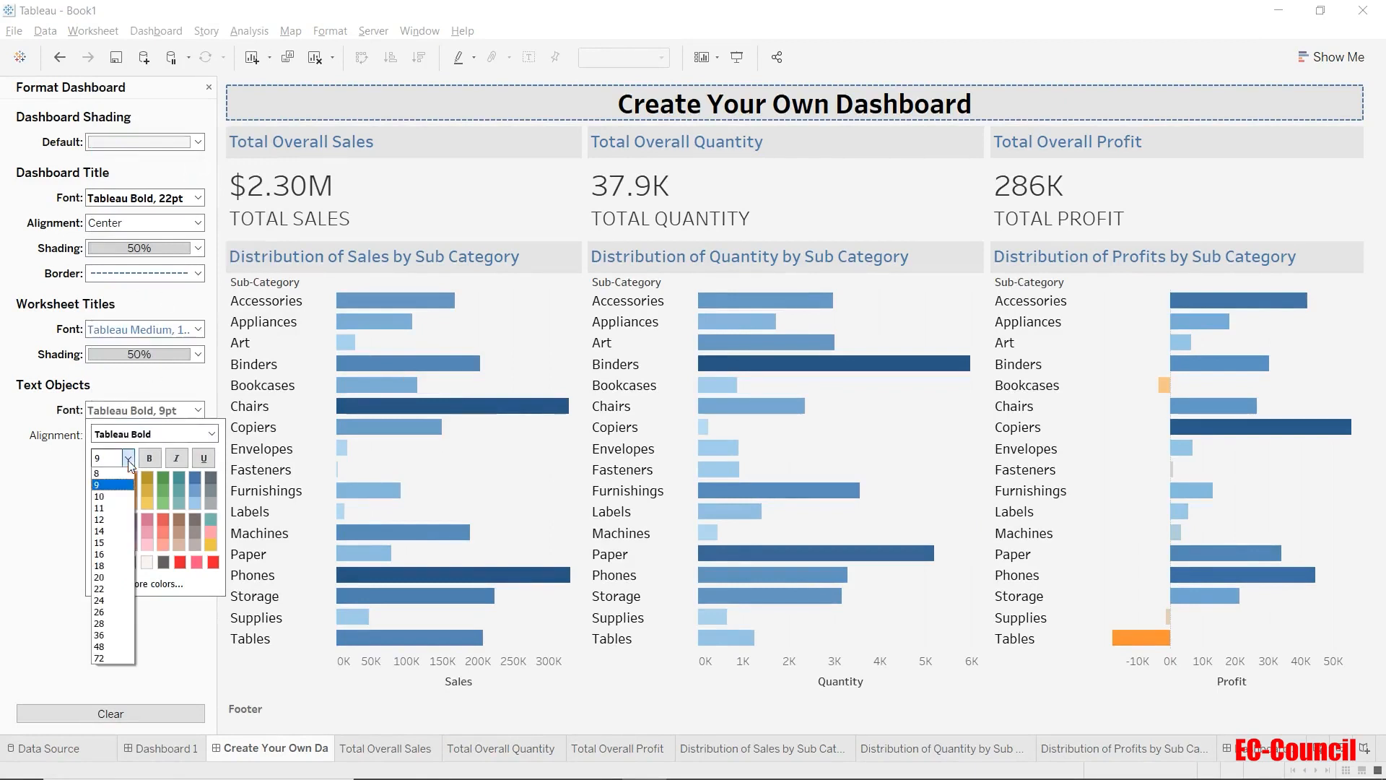
{"action": "left_click", "coordinate": [113, 556]}
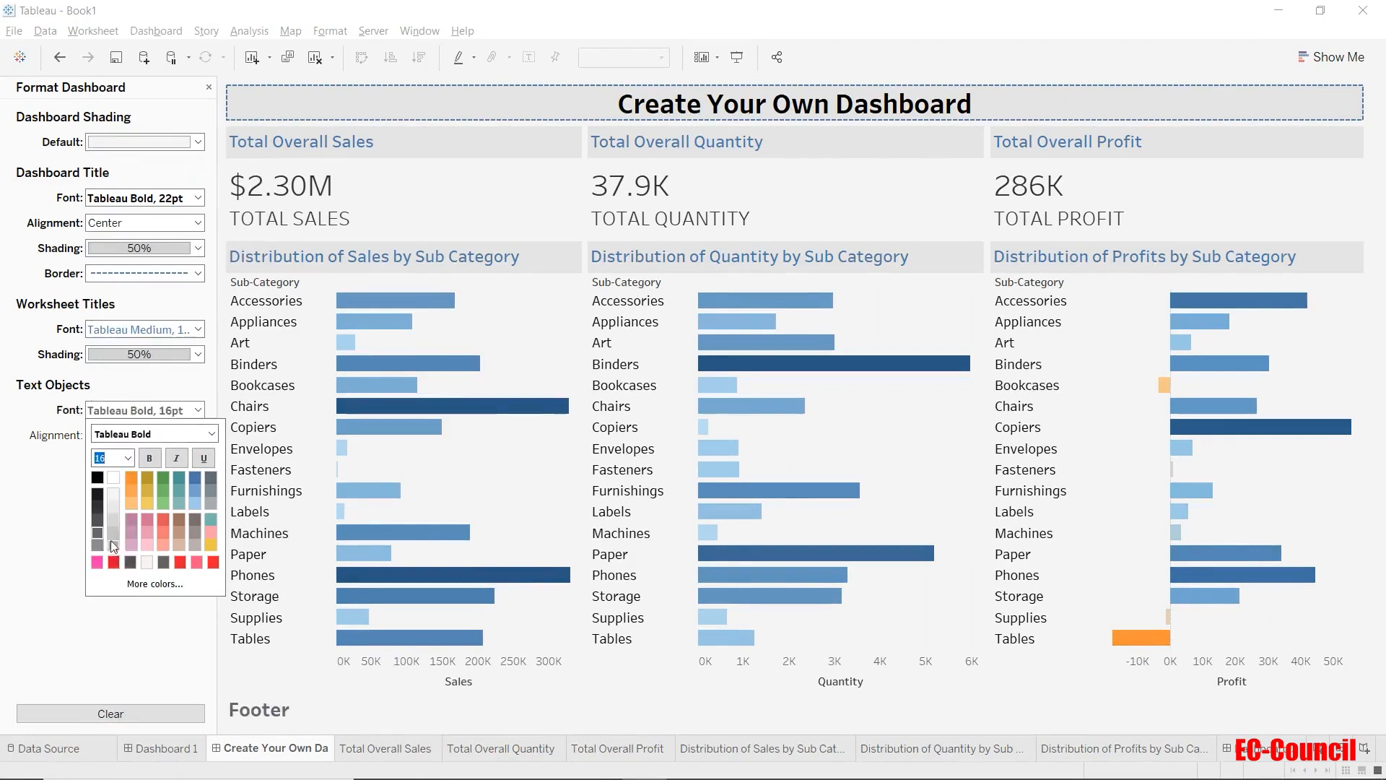
{"action": "left_click", "coordinate": [96, 478]}
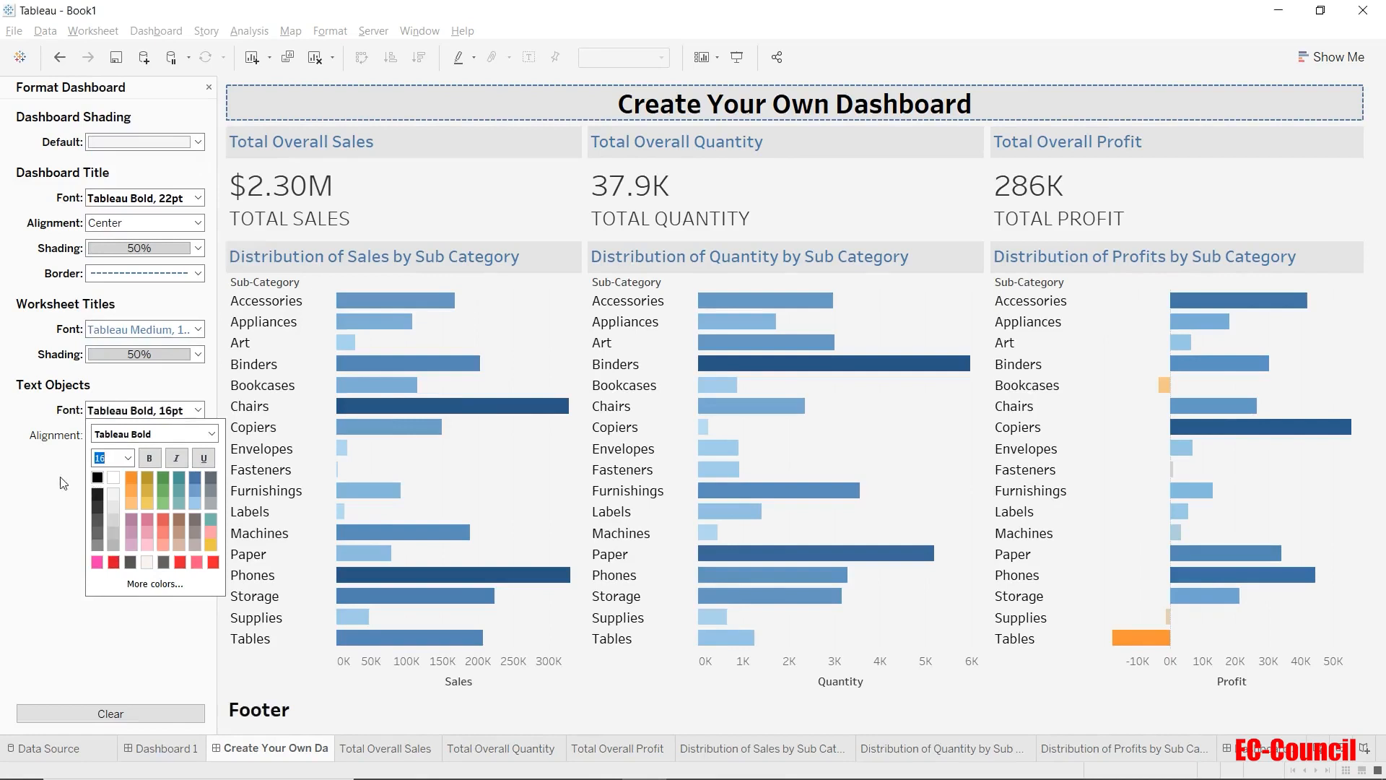
{"action": "left_click", "coordinate": [69, 482]}
Set the horizontal alignment of the dashboard's text objects to Center.
{"action": "left_click", "coordinate": [107, 435]}
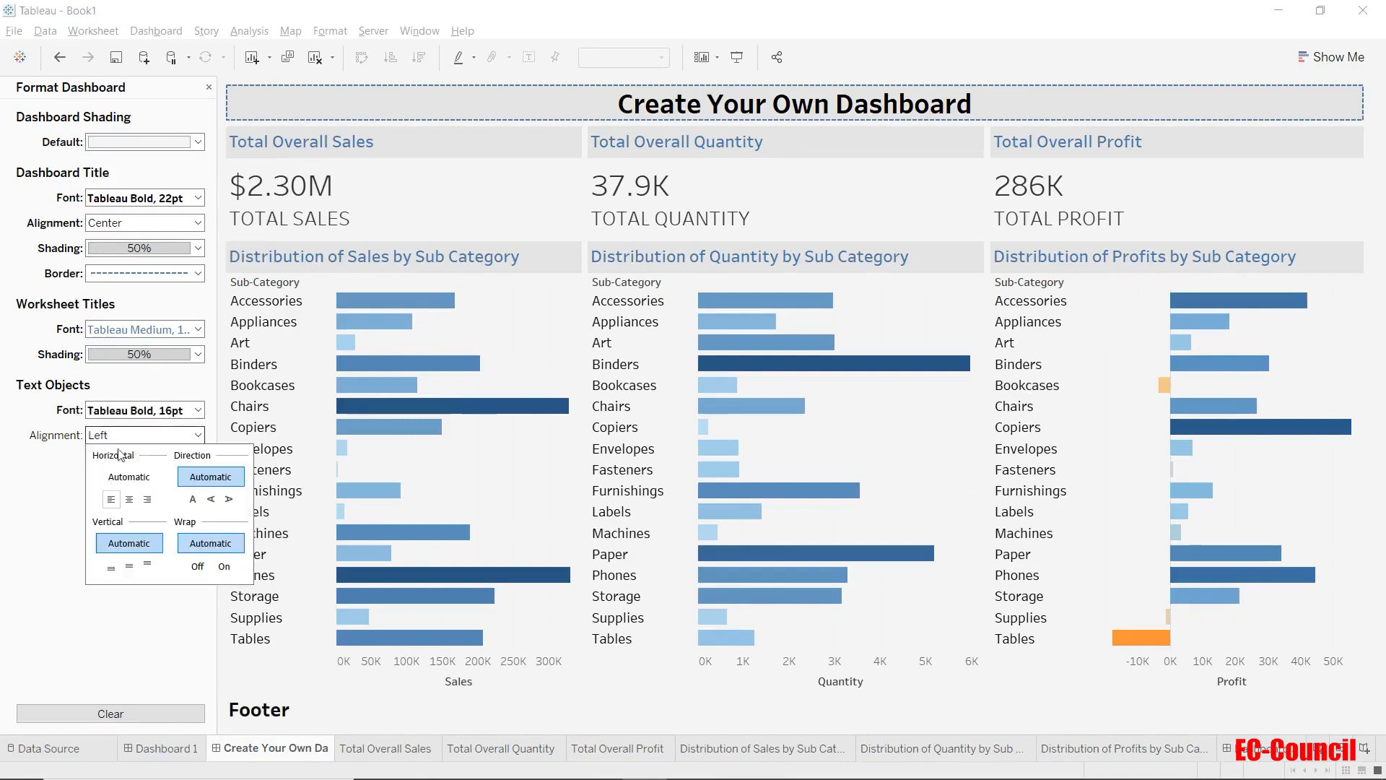
{"action": "left_click", "coordinate": [130, 499]}
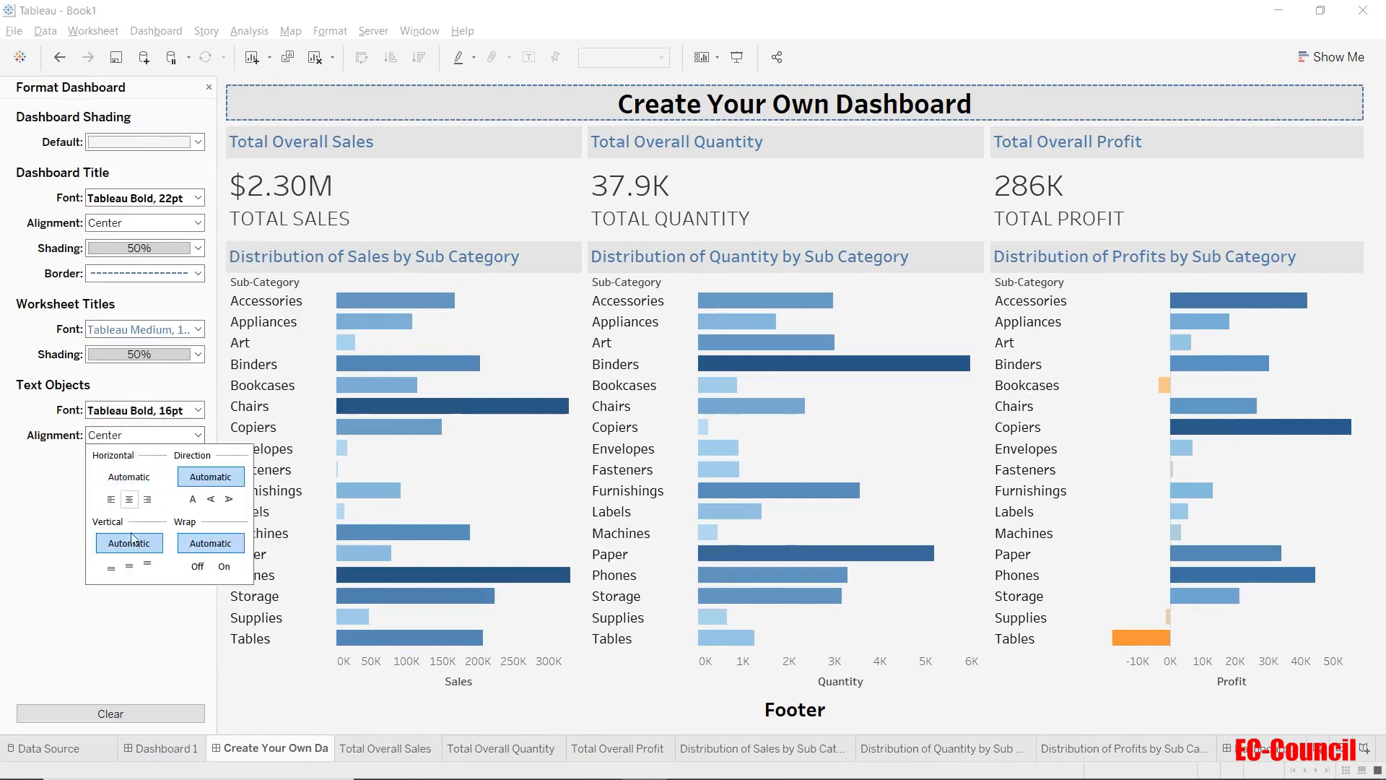
{"action": "left_click", "coordinate": [125, 634]}
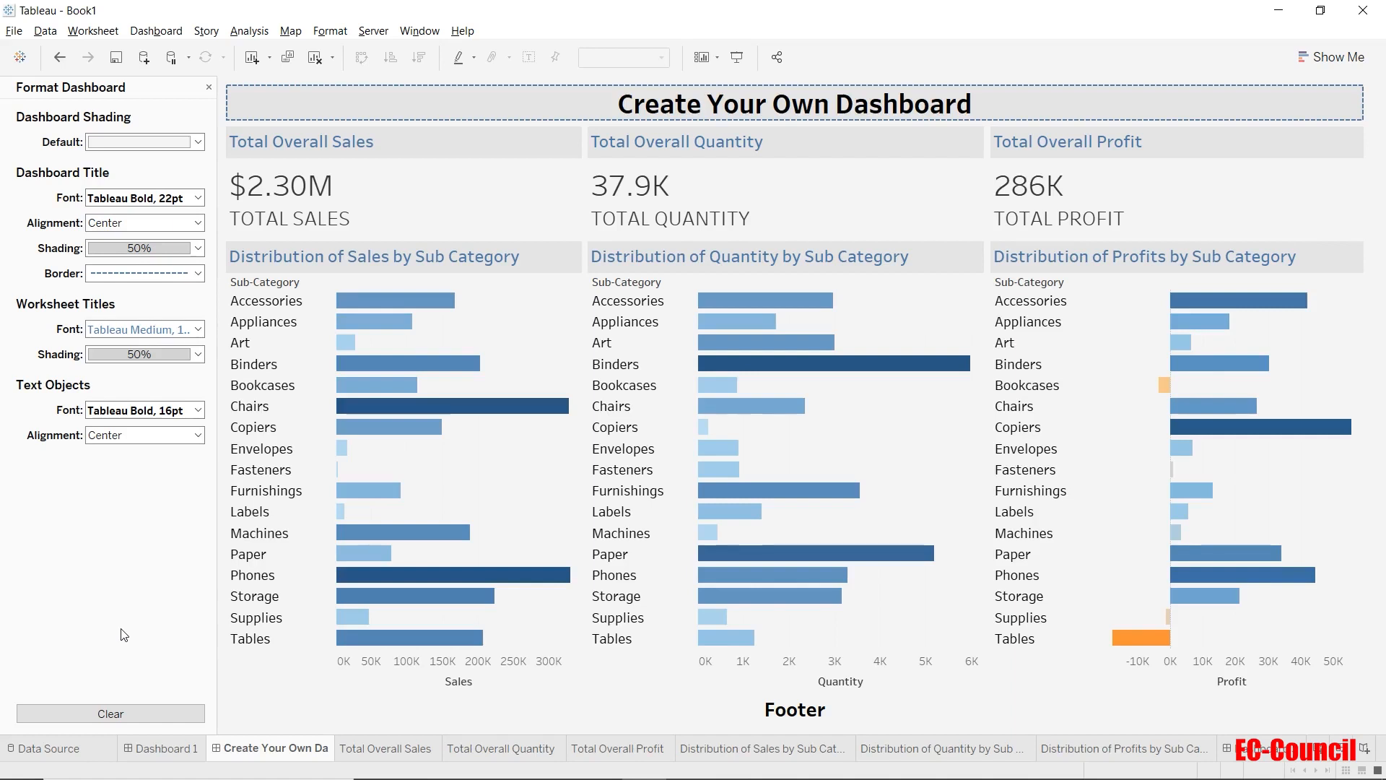
Clear all custom formatting from the dashboard.
{"action": "left_click", "coordinate": [137, 710]}
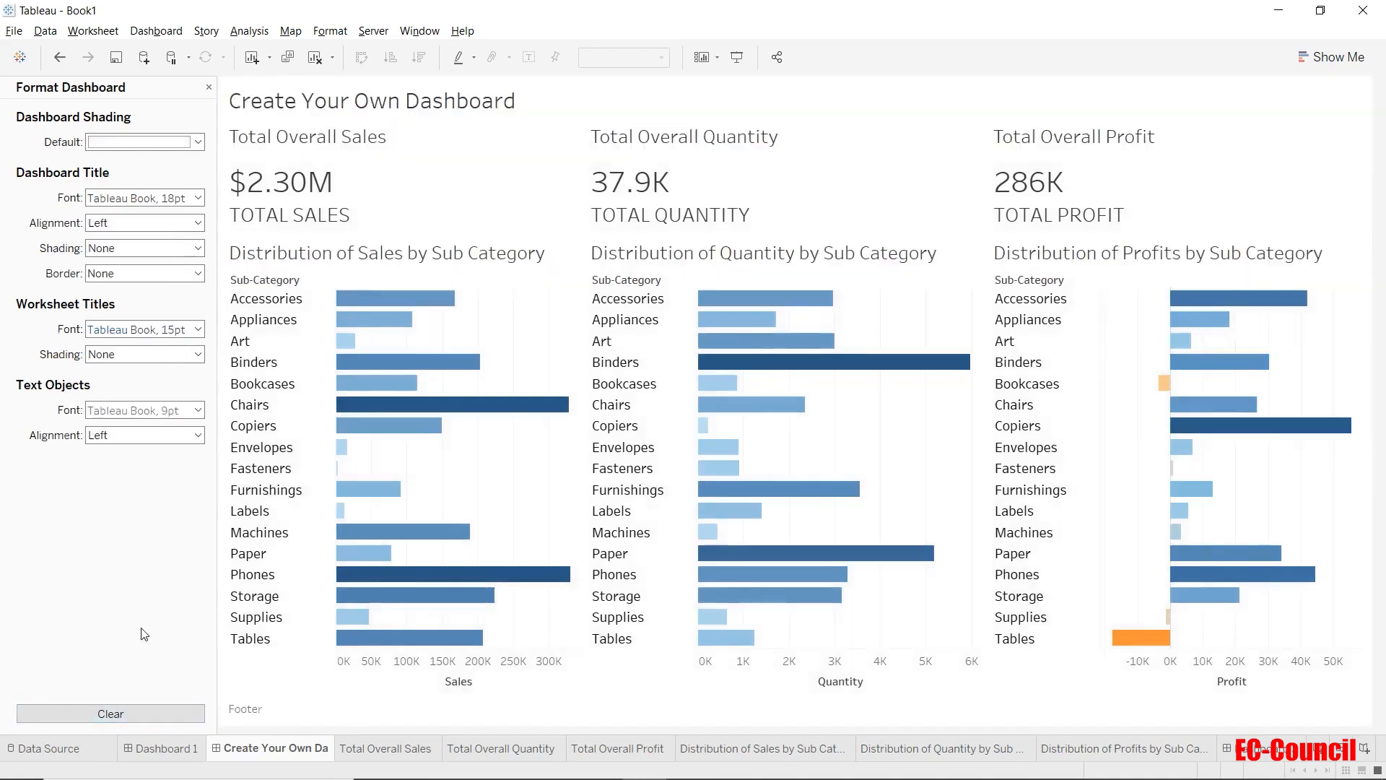